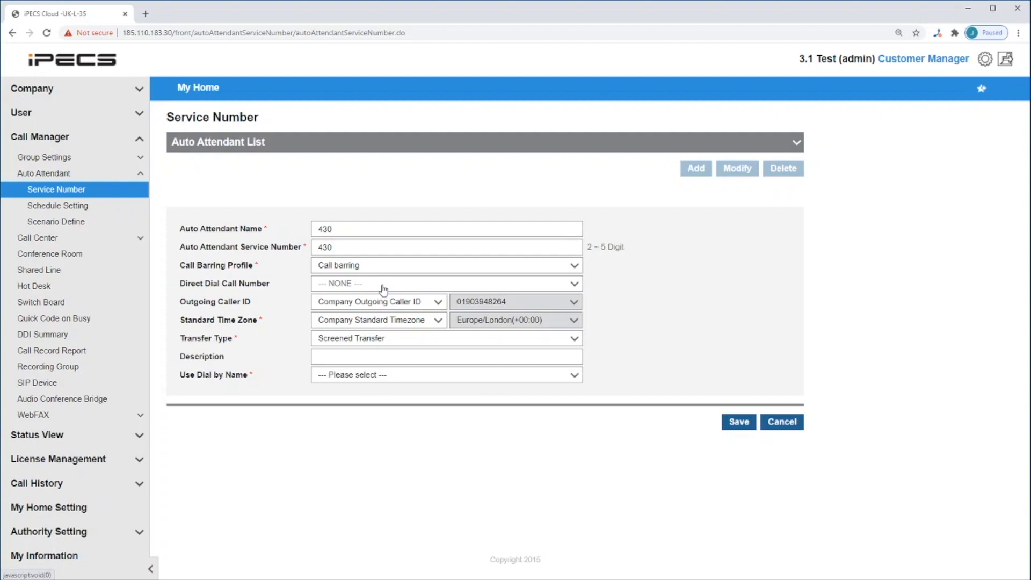
Step: Keep the company outgoing caller ID and company standard time zone for auto attendant 430, and set the transfer type to Blind Transfer
left_click(358, 304)
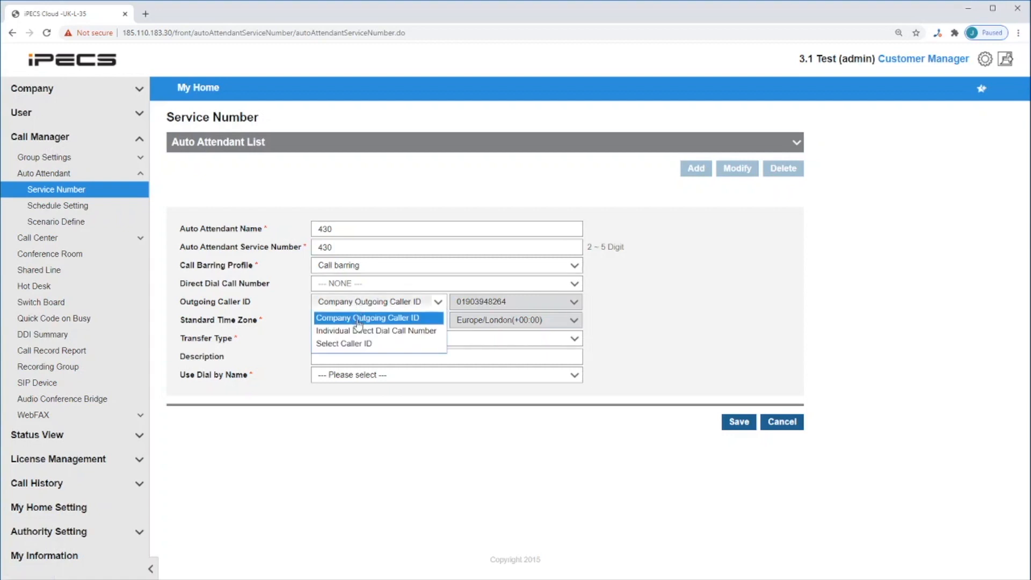
left_click(359, 319)
left_click(391, 322)
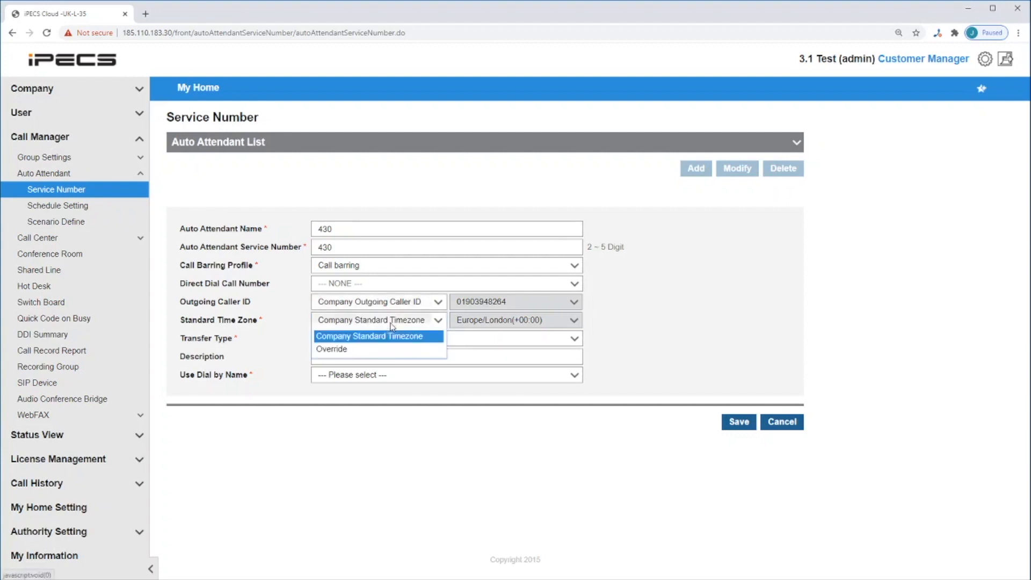
left_click(390, 324)
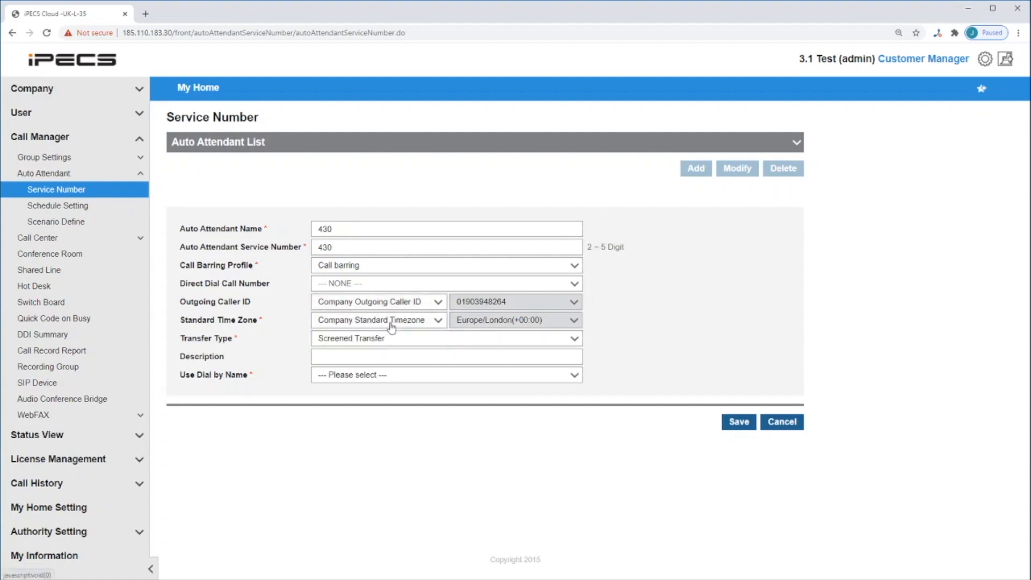
left_click(357, 339)
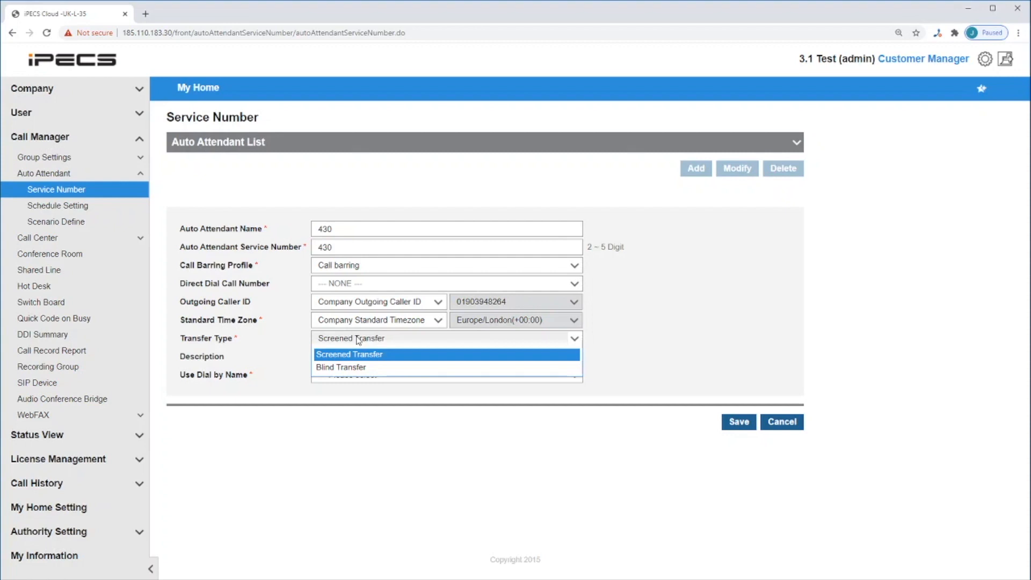
left_click(353, 367)
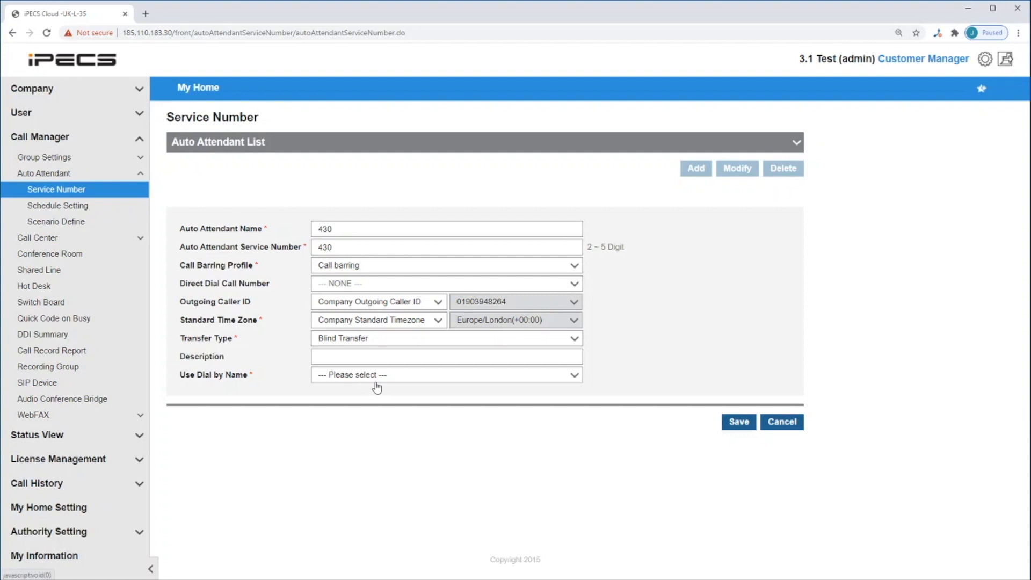
Step: Enable Use Dial by Name for the auto attendant, with Extension Play as the play type
left_click(376, 381)
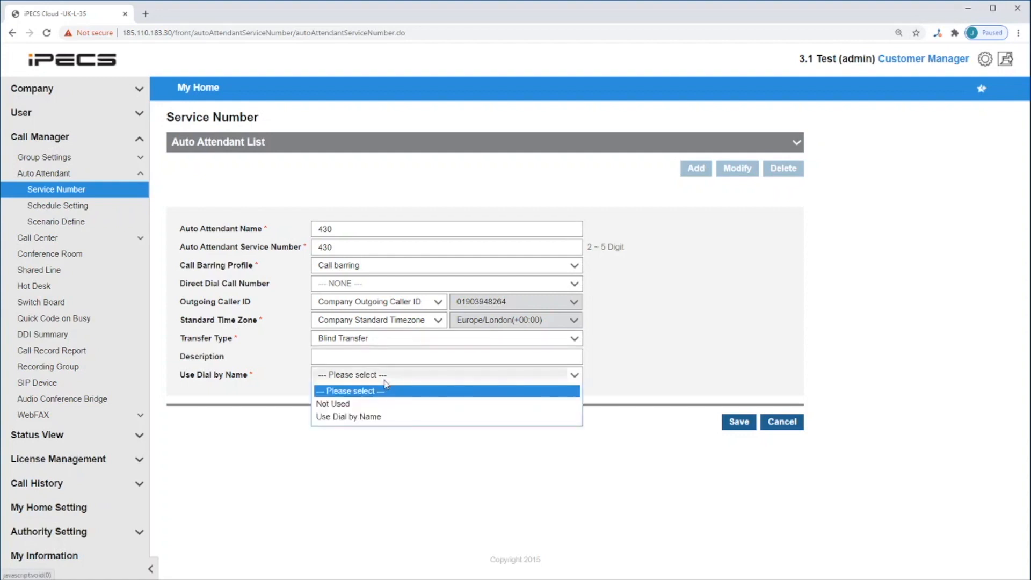
left_click(376, 419)
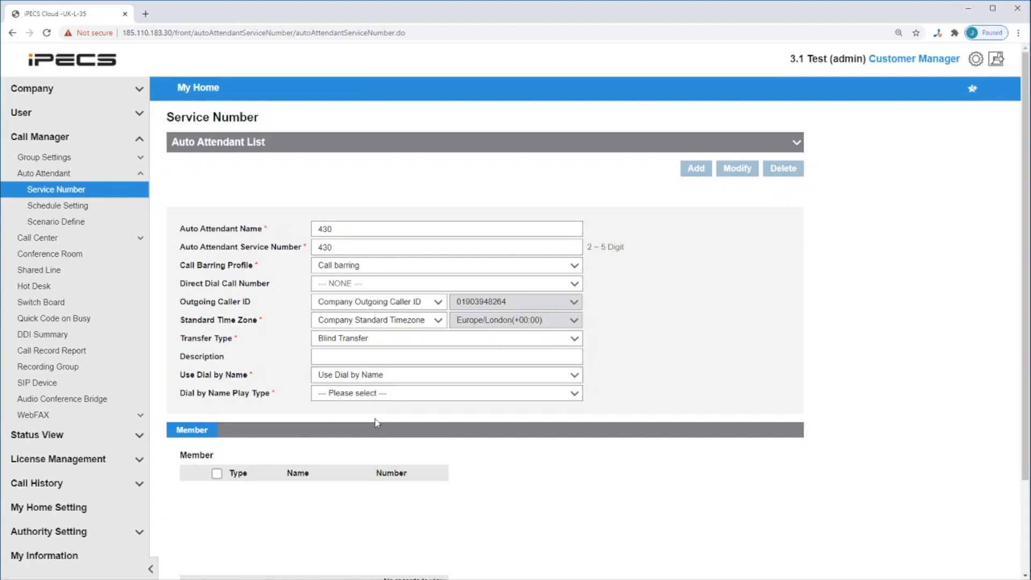
scroll(376, 422, "down", 1)
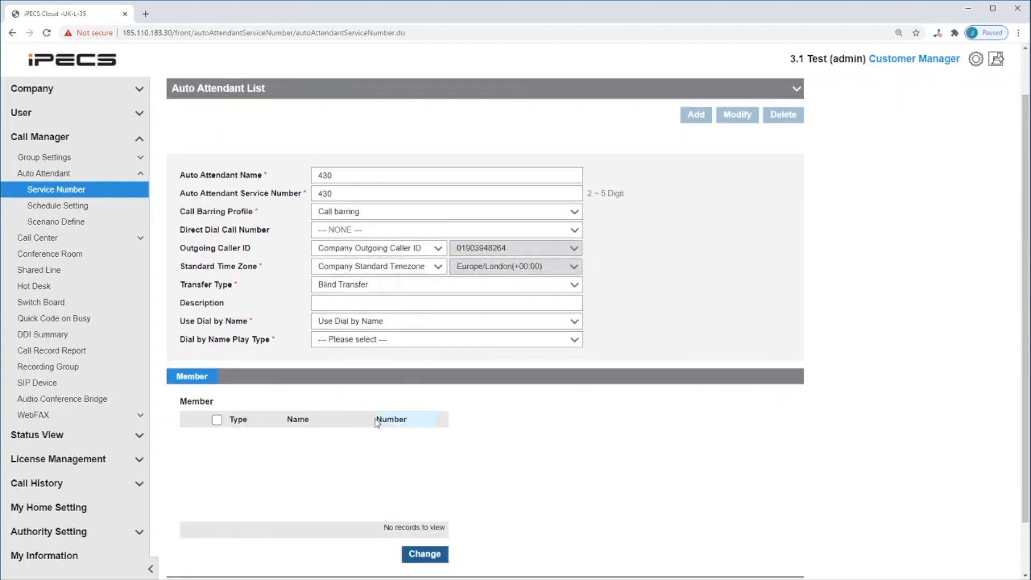
left_click(425, 342)
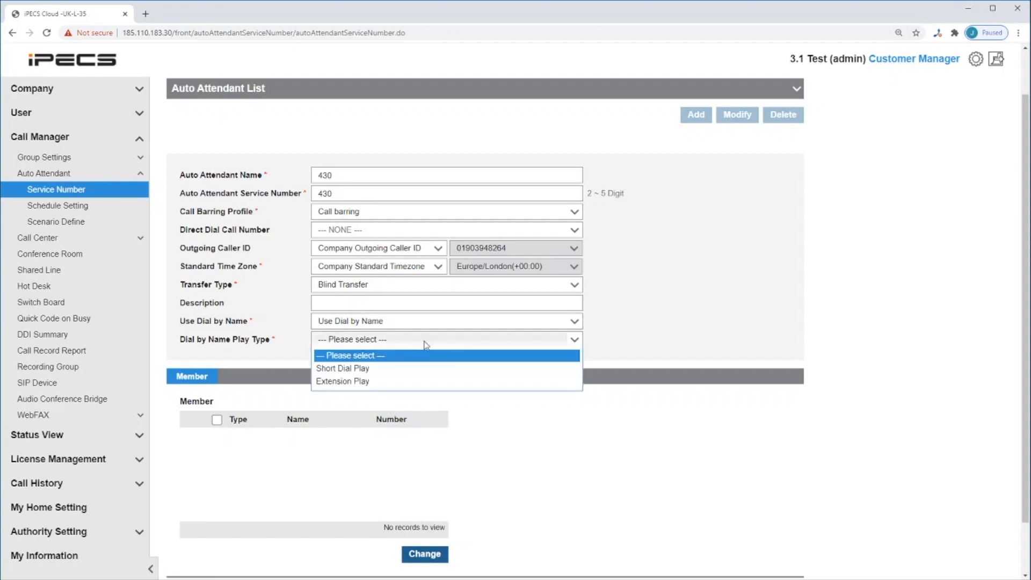
left_click(406, 381)
Step: Add extensions 200, 201 and 202 as dial-by-name members and save the new auto attendant
scroll(400, 388, "down", 1)
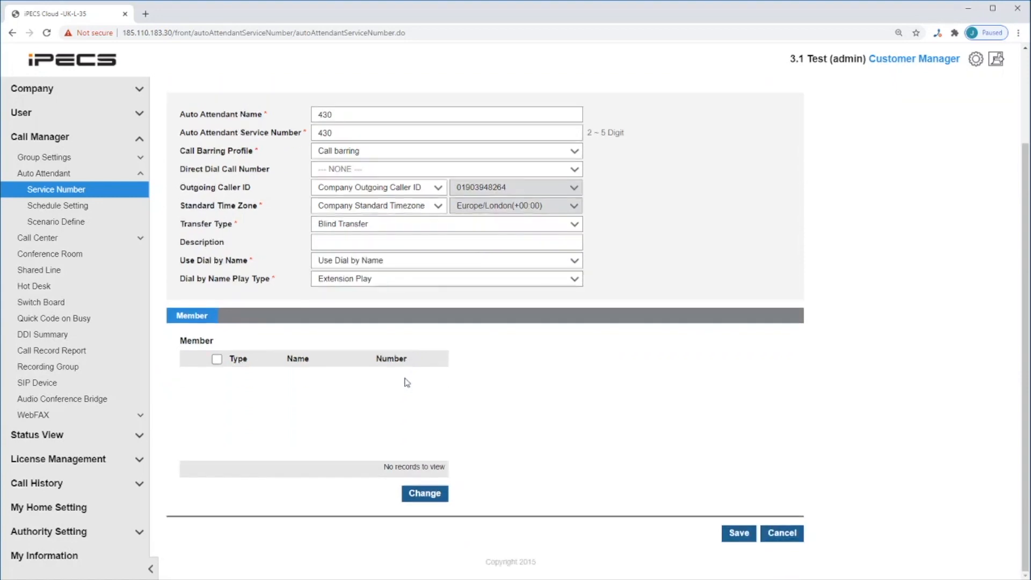
left_click(423, 492)
left_click(512, 376)
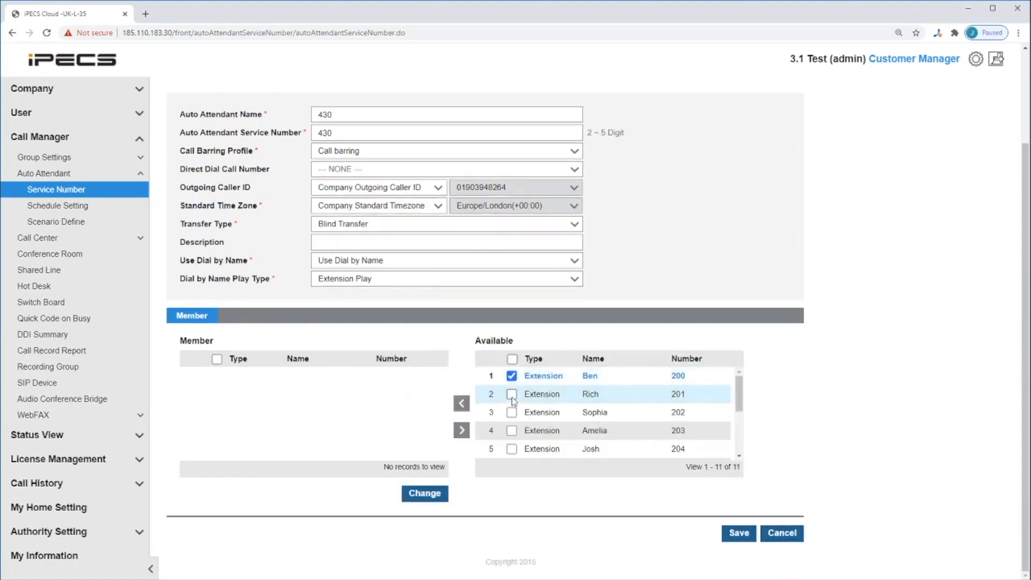
left_click(512, 394)
left_click(512, 412)
left_click(465, 406)
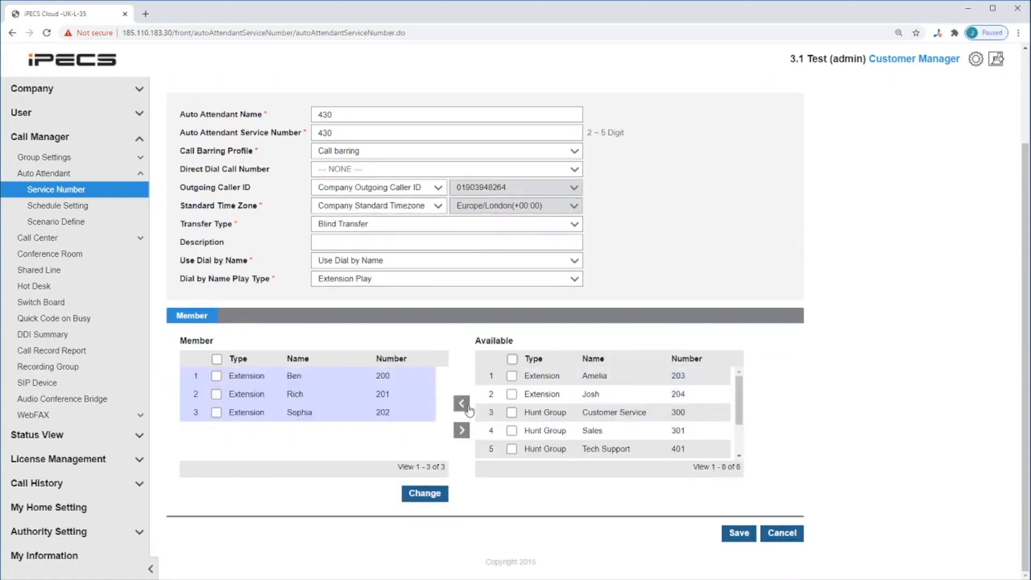
left_click(739, 534)
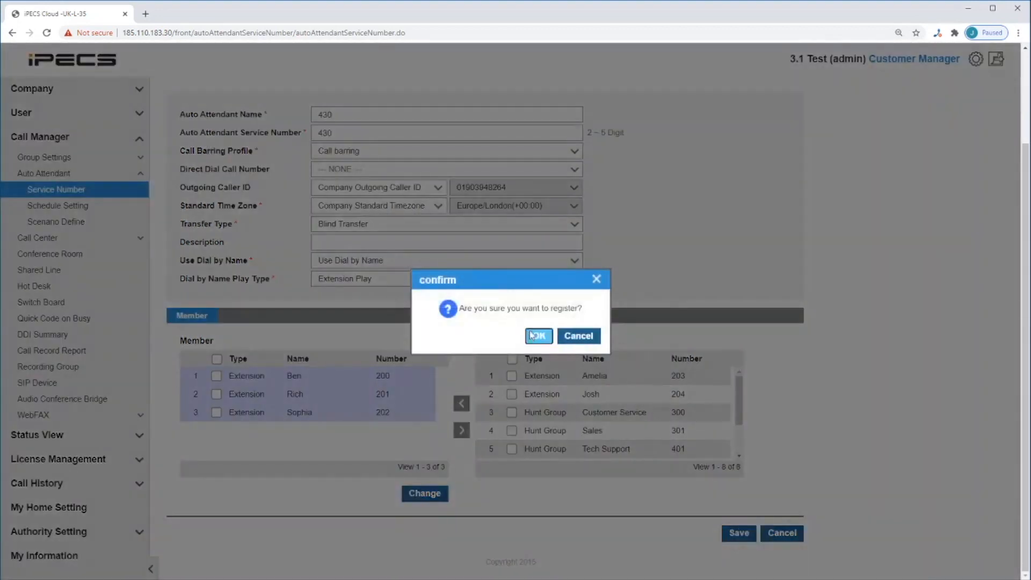
left_click(537, 336)
left_click(587, 336)
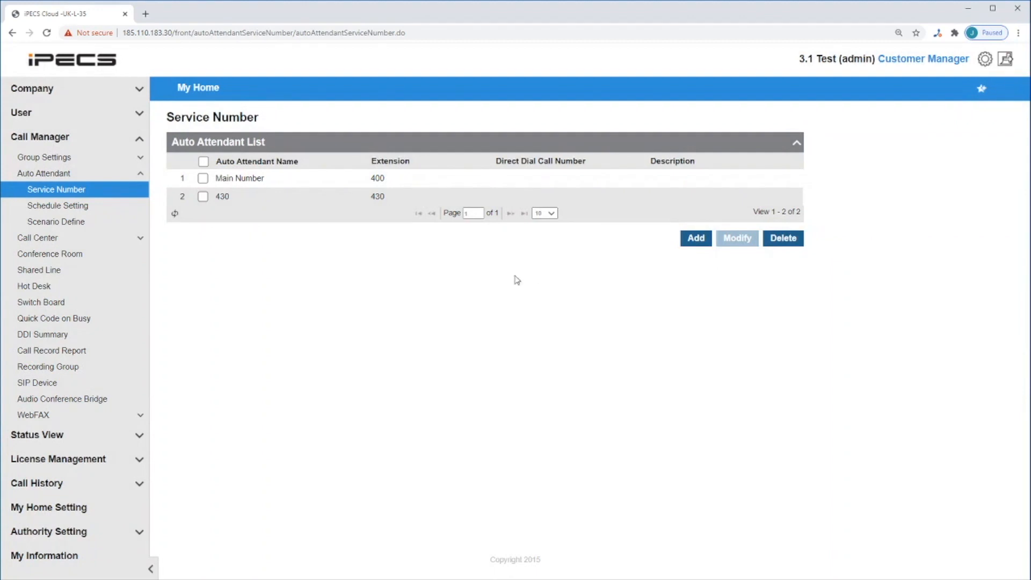
Step: Create a schedule named "430 - mondays" in the schedule settings of auto attendant 430
left_click(100, 210)
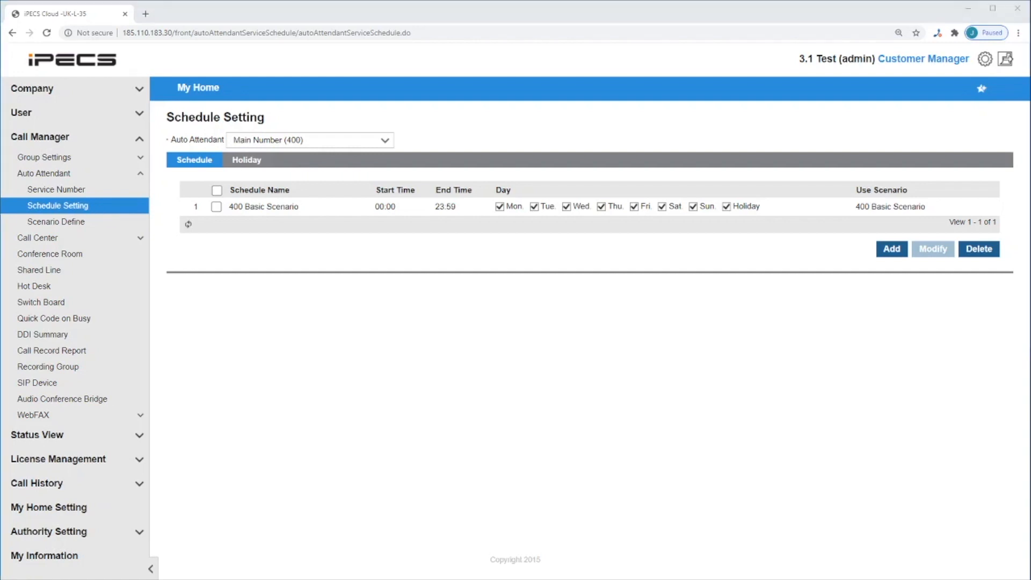
left_click(387, 142)
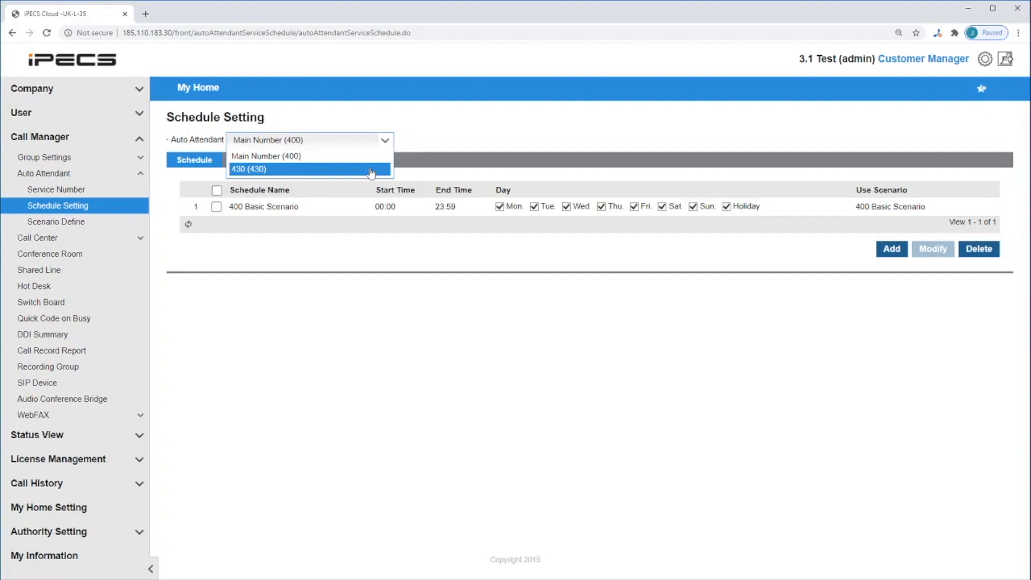
left_click(370, 170)
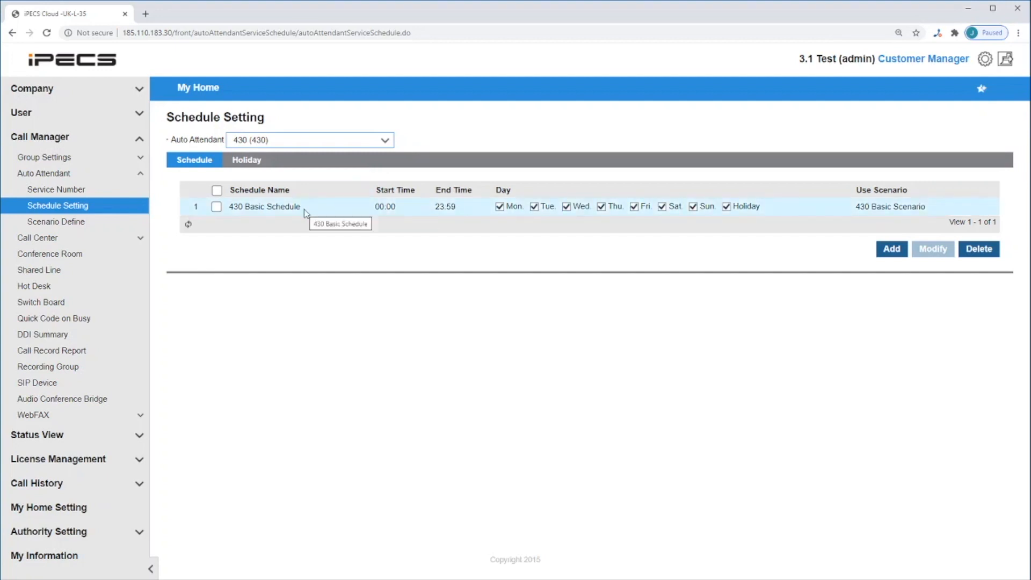
left_click(892, 249)
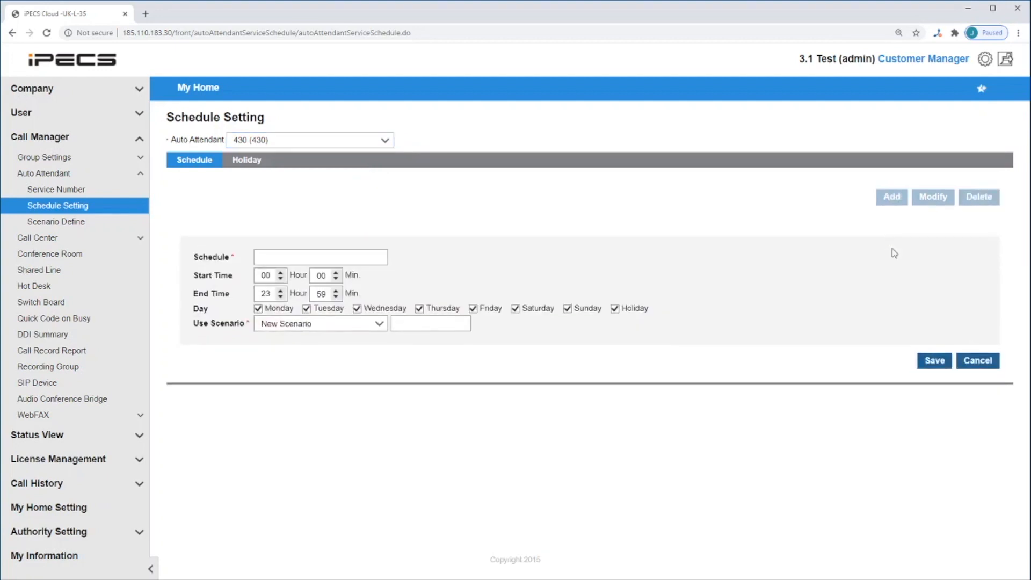
left_click(334, 256)
type("430")
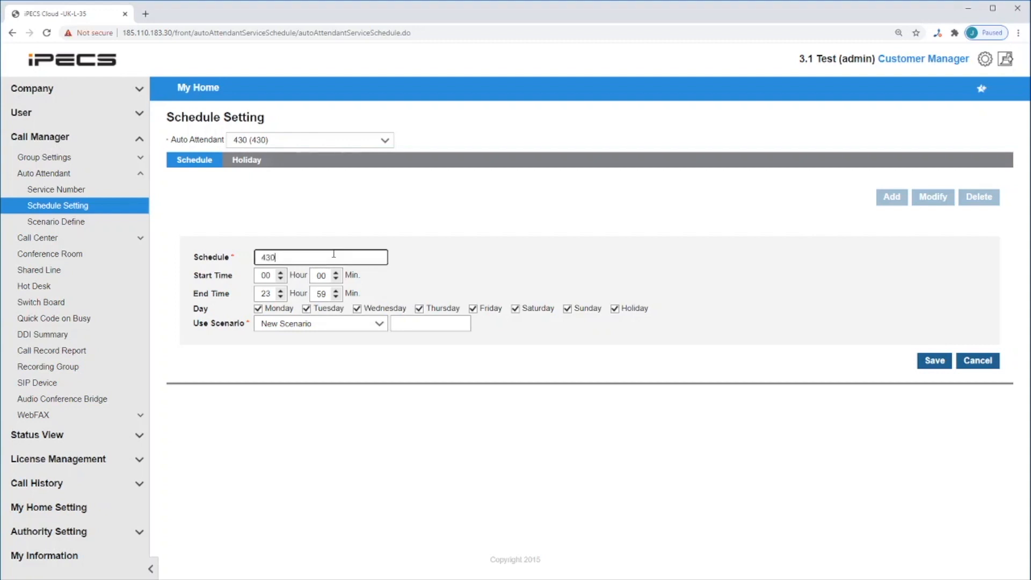
type(" - mondays")
Step: Restrict the schedule to Monday by excluding Tuesday through Sunday and Holiday
left_click(307, 308)
left_click(357, 309)
left_click(419, 310)
left_click(484, 313)
left_click(525, 314)
left_click(567, 310)
left_click(615, 309)
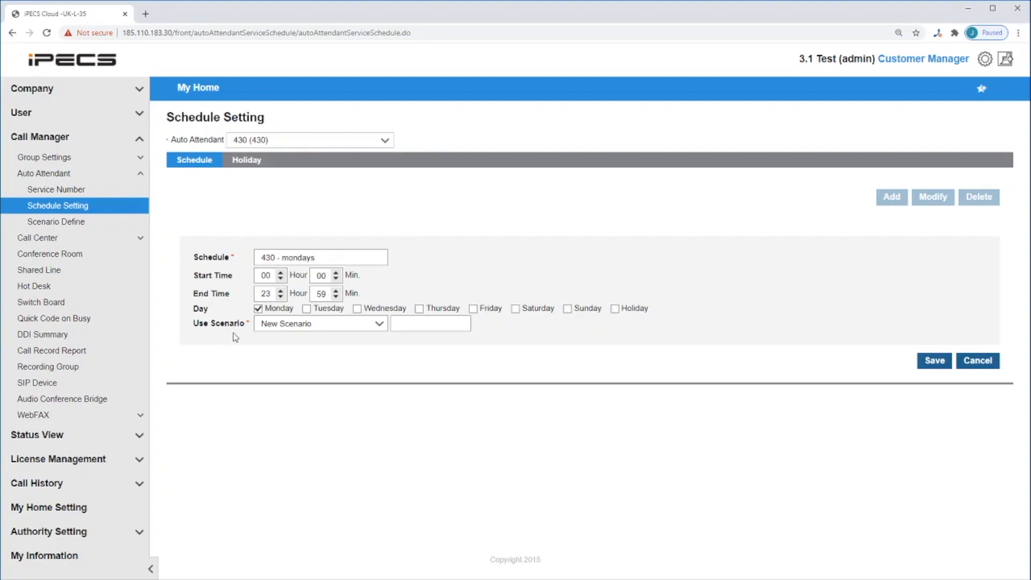
Step: Assign a new scenario named "430" to the Monday schedule and save it
left_click(439, 324)
type("430")
left_click(947, 374)
left_click(539, 337)
left_click(584, 336)
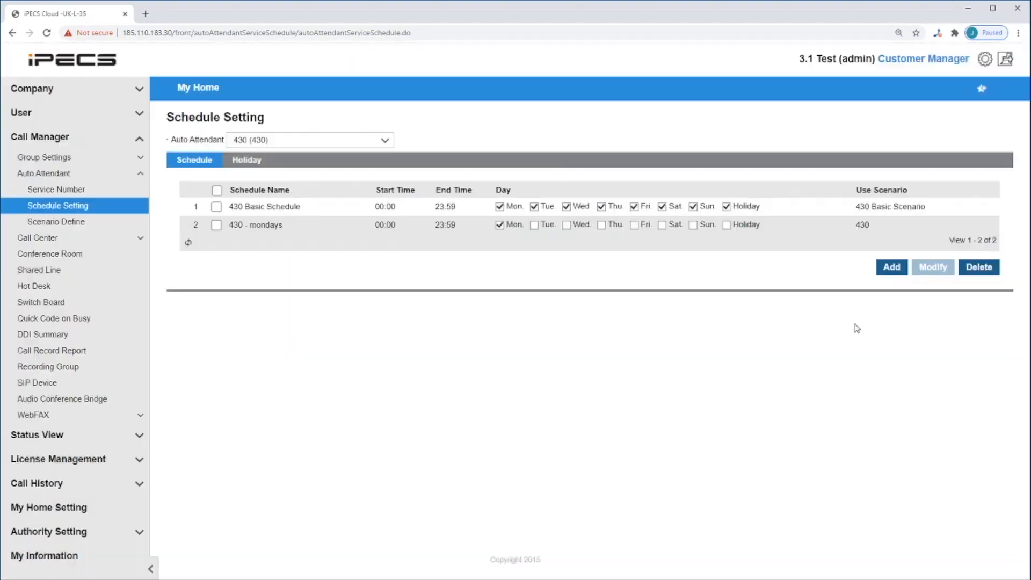
Step: Create another schedule named "430 - tuesday-friday" and exclude Monday, Saturday, Sunday and Holiday from its days
left_click(892, 267)
left_click(376, 258)
type("430 - tuesday-friday")
left_click(259, 308)
left_click(516, 309)
left_click(567, 309)
left_click(615, 308)
Step: Assign a new scenario named "430 tuesday-friday" to the Tuesday-to-Friday schedule and save it
left_click(450, 324)
type("430 - tuesday-friday")
left_click(934, 360)
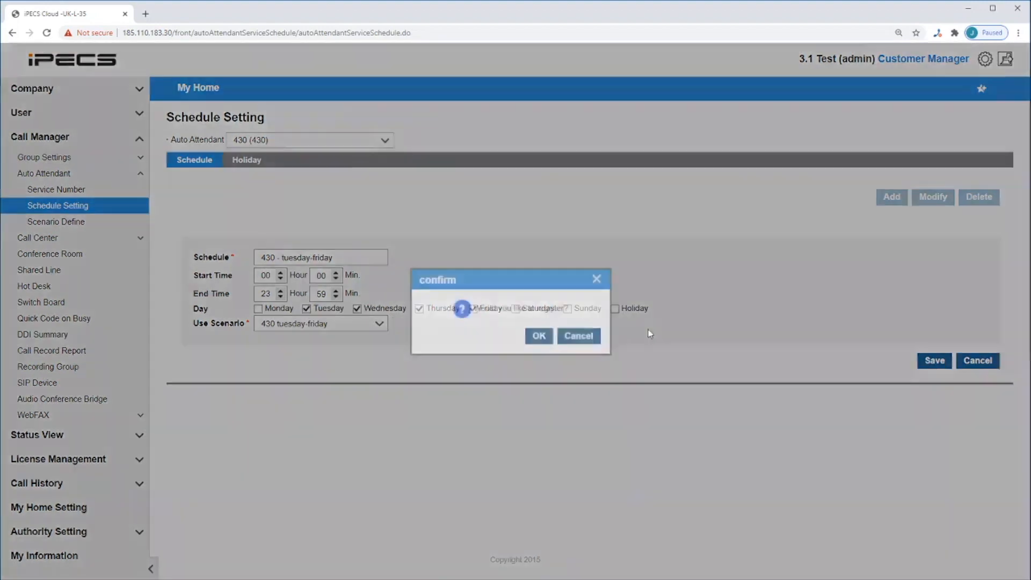
left_click(536, 336)
left_click(587, 335)
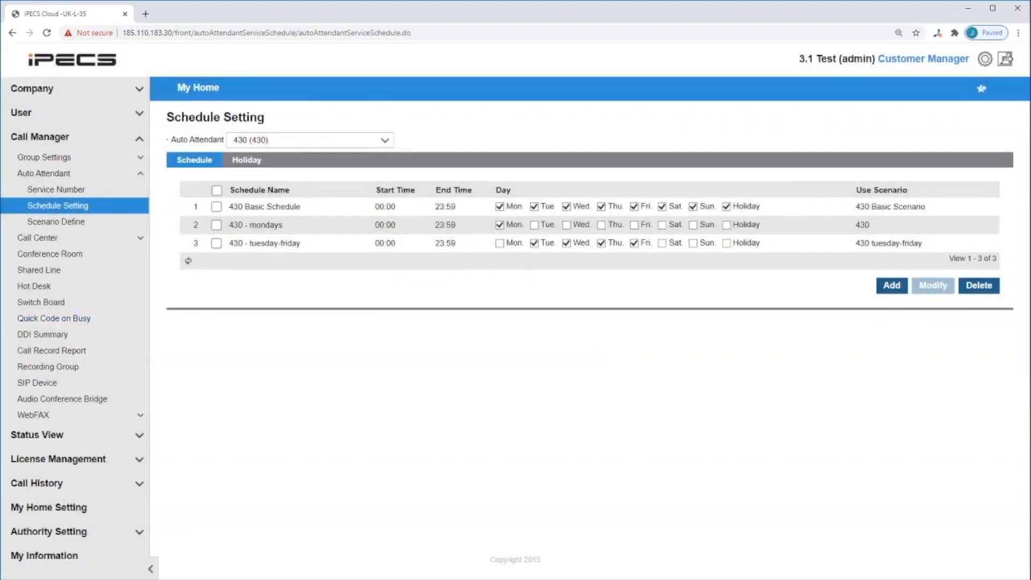
Step: Add an every-year holiday named "holiday" on 05-01 to auto attendant 430
left_click(254, 162)
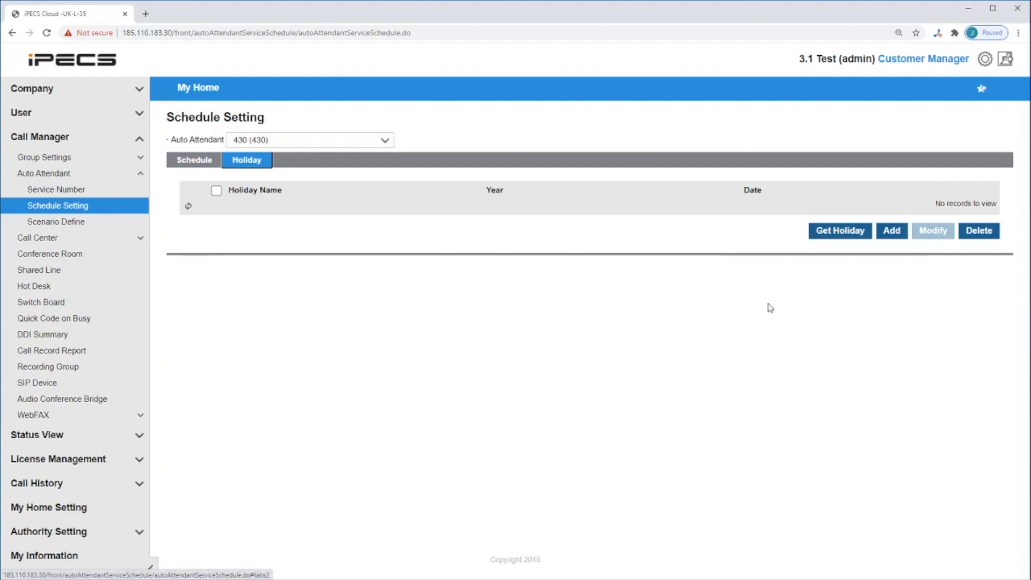
left_click(892, 231)
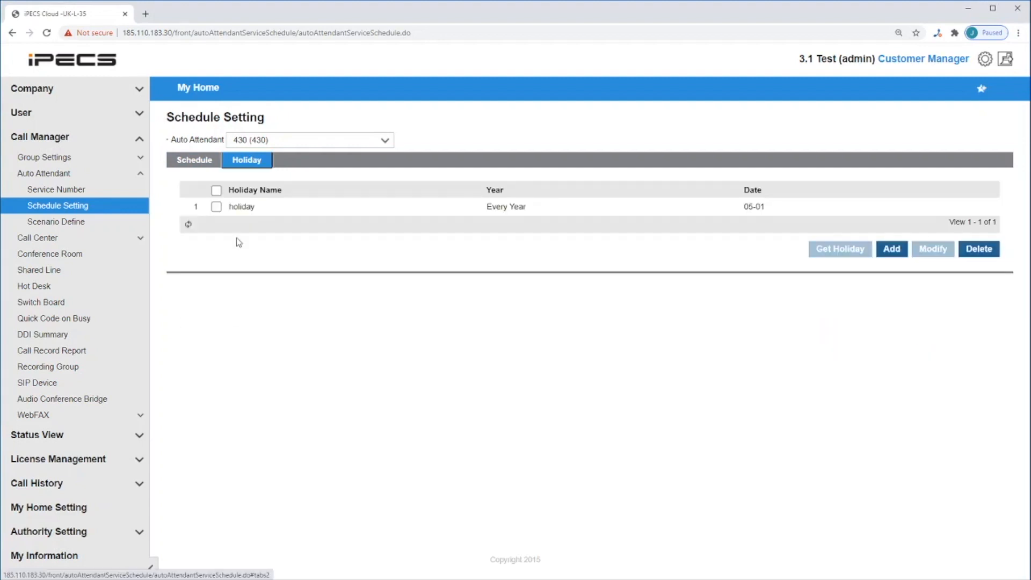
Step: Find scenario 430 of auto attendant 430 in Scenario Define and open its details
left_click(80, 223)
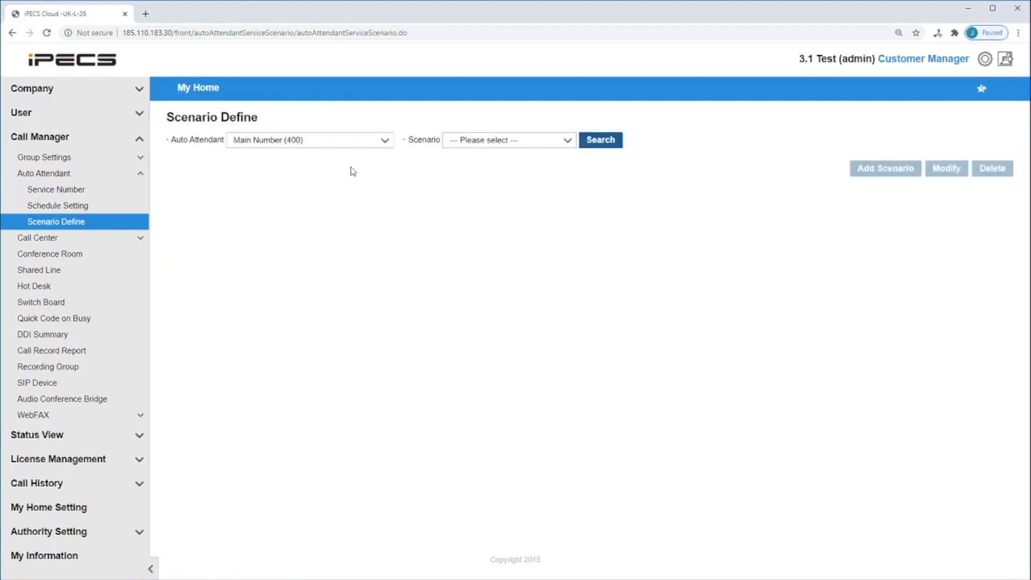
left_click(376, 140)
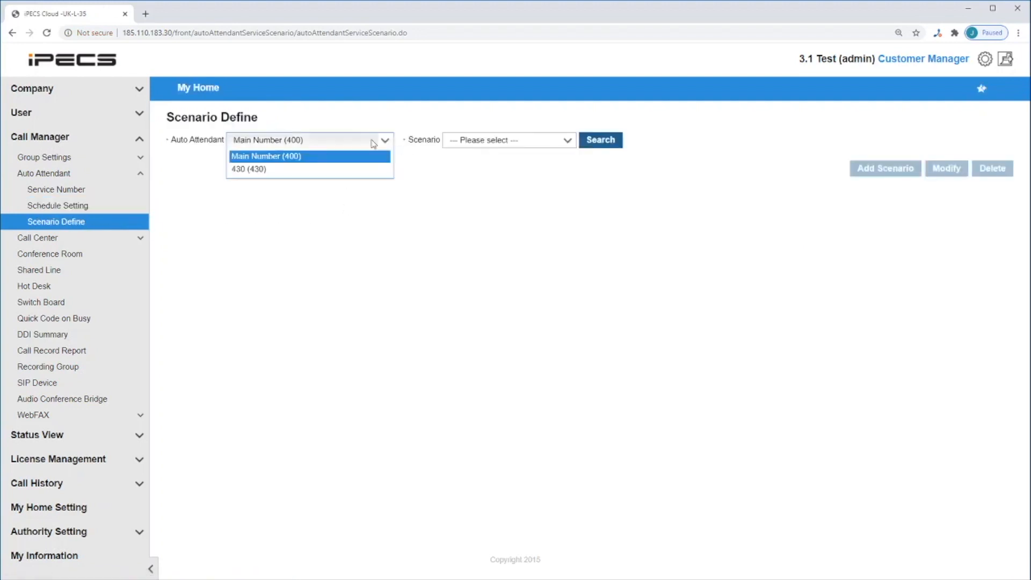
left_click(348, 175)
left_click(524, 141)
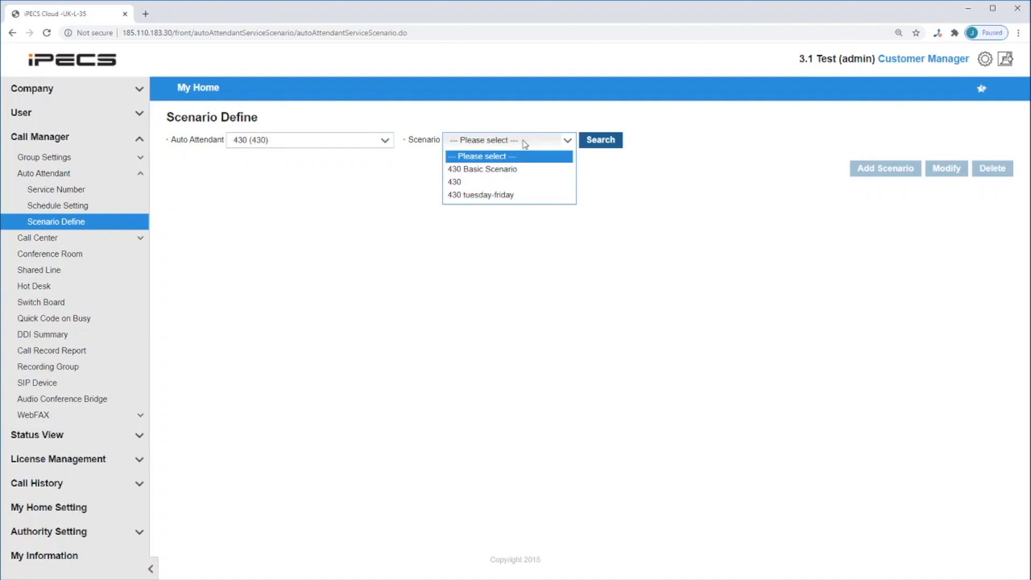
left_click(517, 187)
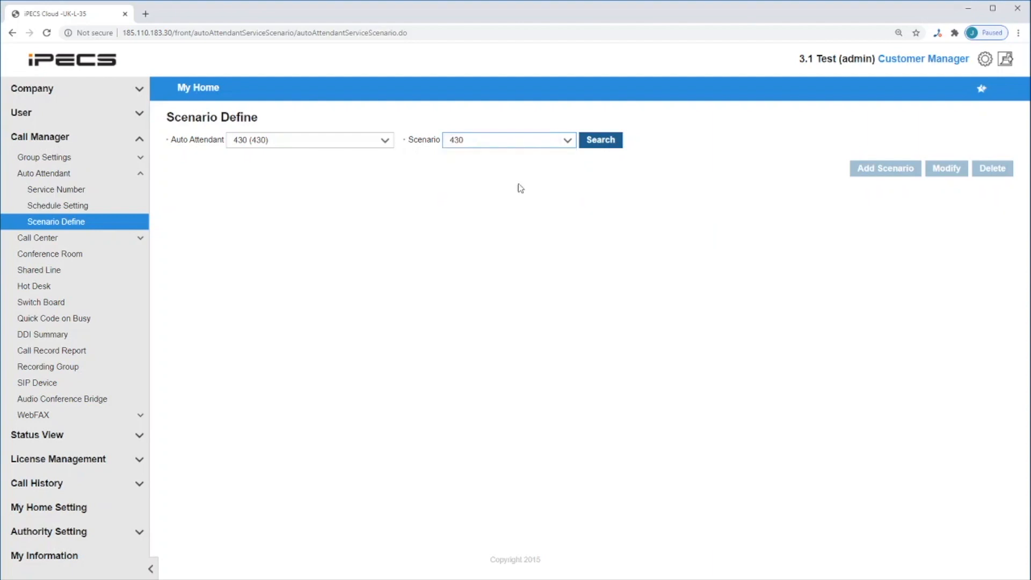
left_click(615, 142)
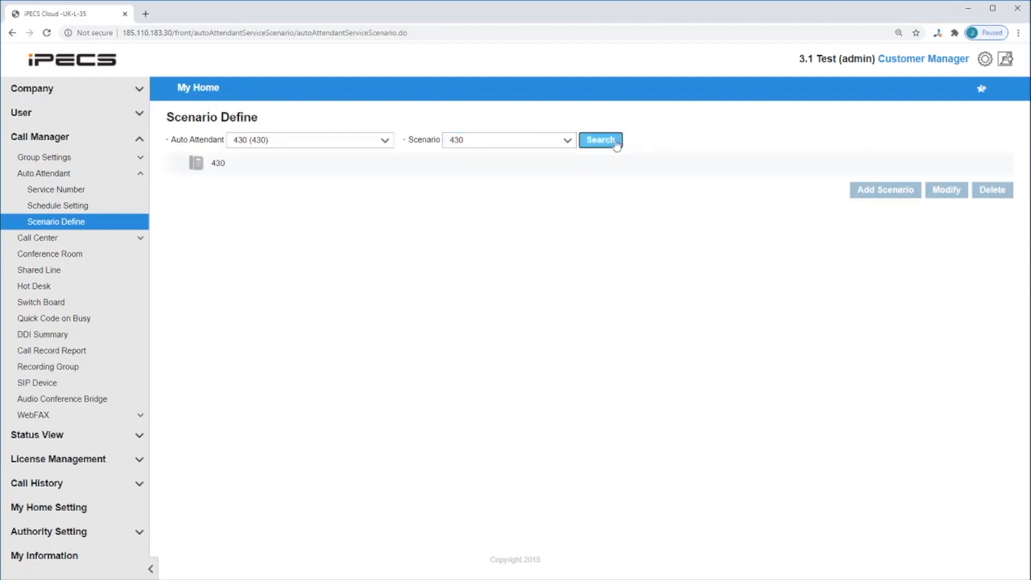
left_click(218, 164)
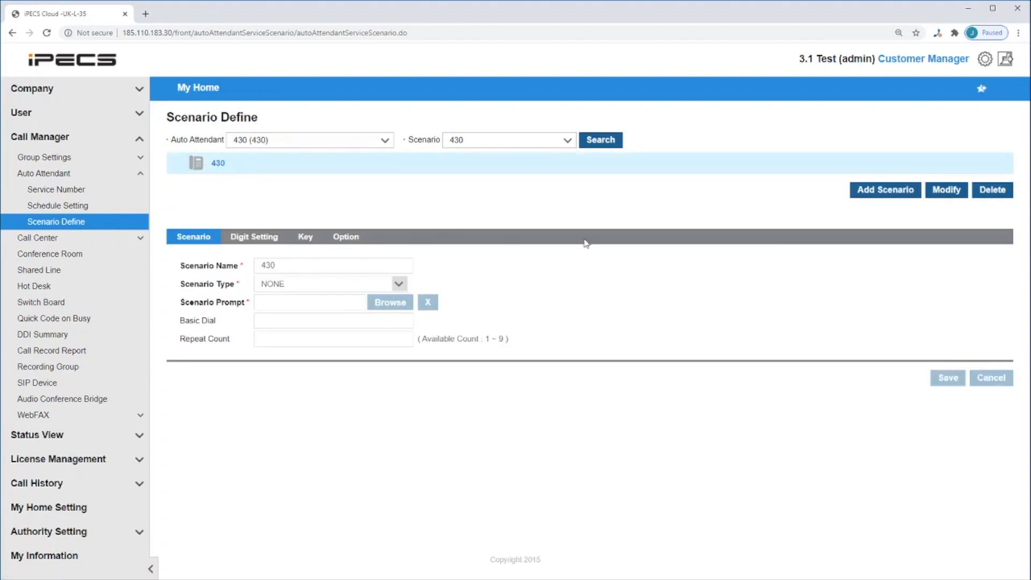
Step: Make scenario 430 editable and set its scenario type to General AA
left_click(947, 190)
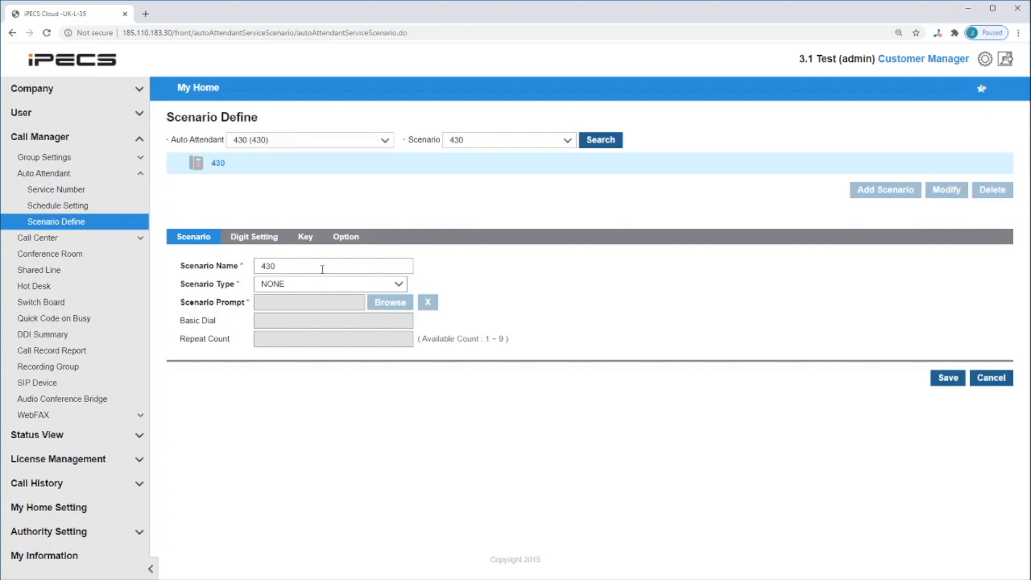
left_click(318, 288)
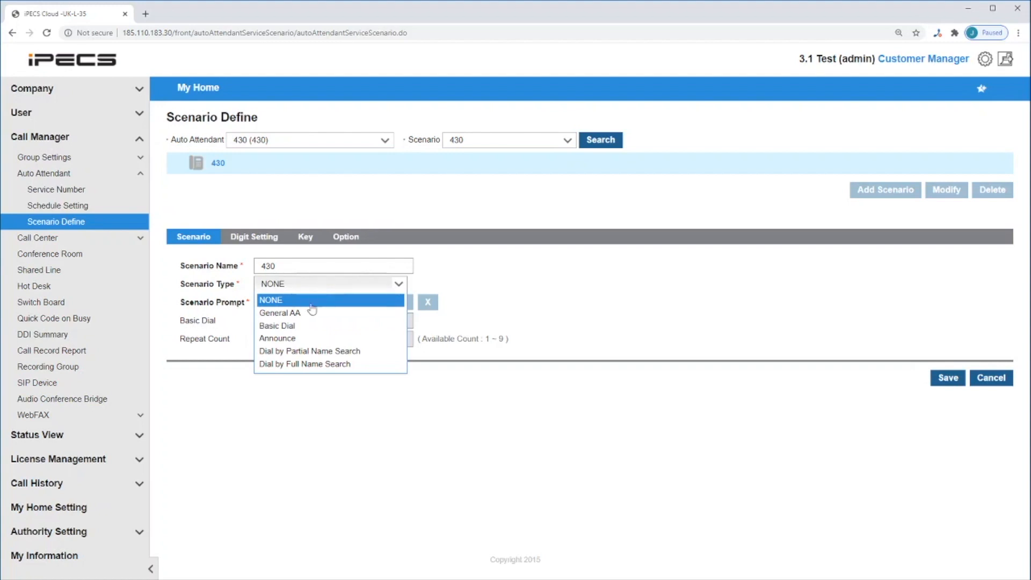
left_click(311, 314)
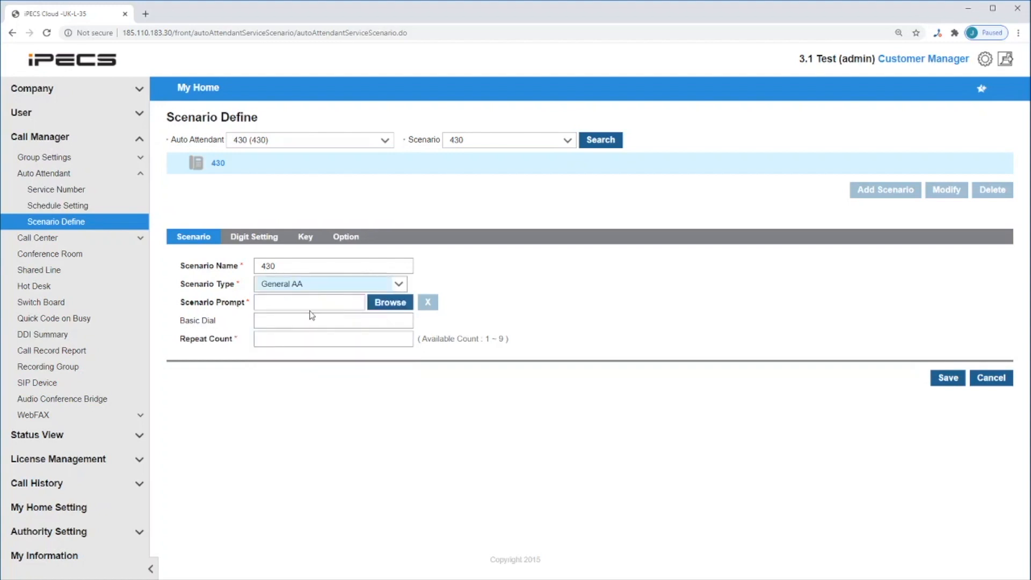
Step: In scenario 430's digit settings, assign digit 1 to Short Dial with destination 100
left_click(266, 237)
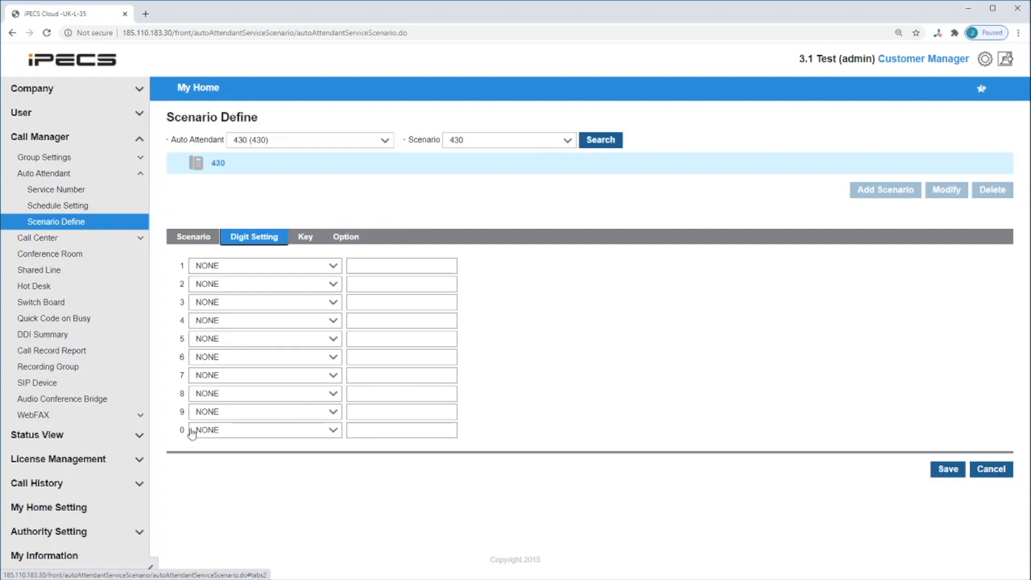
left_click(288, 268)
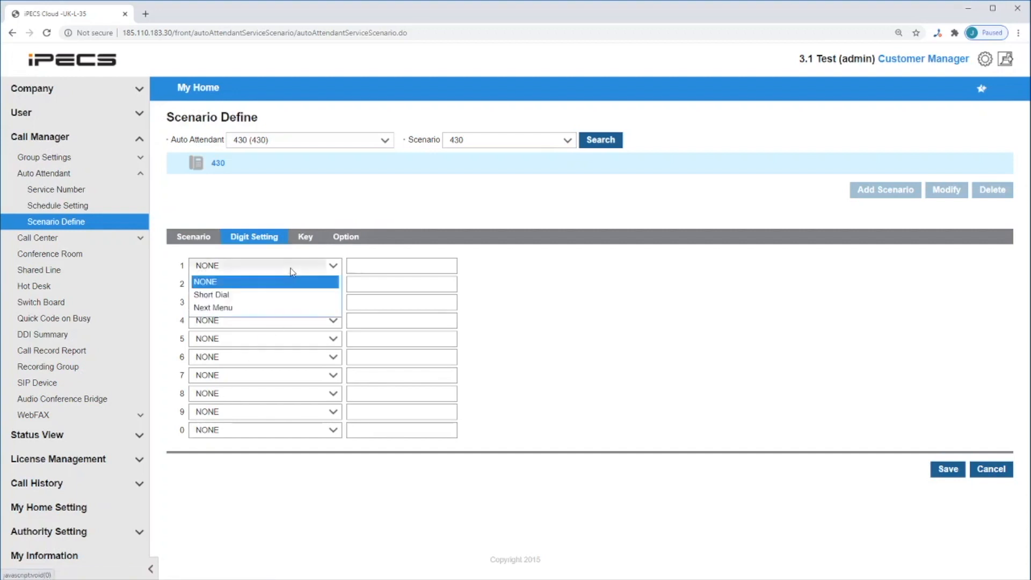
left_click(278, 295)
left_click(392, 269)
type("100")
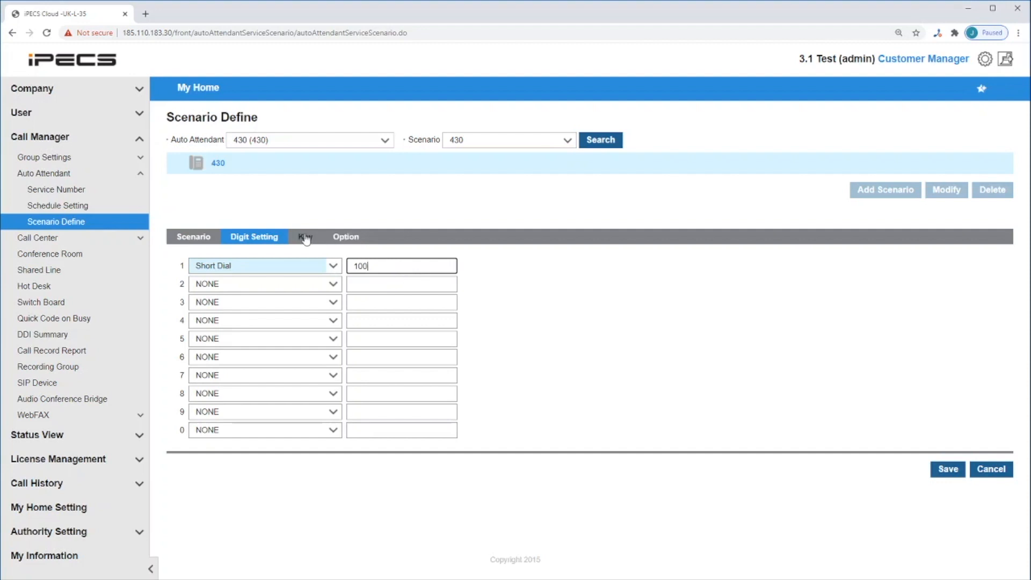
Step: Set both the minimum and maximum digit count in scenario 430's key settings to 1
left_click(305, 236)
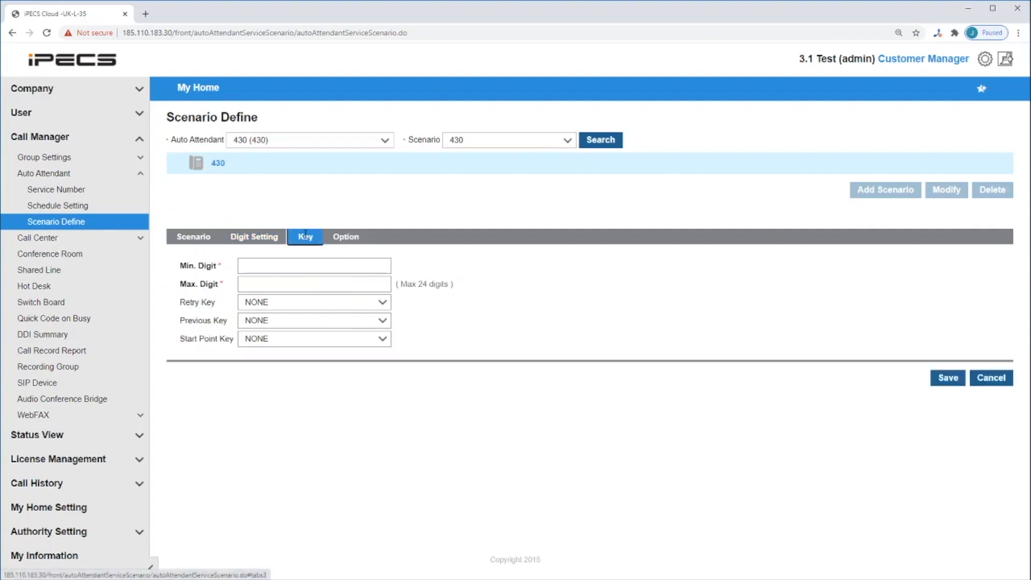
left_click(284, 269)
type("1")
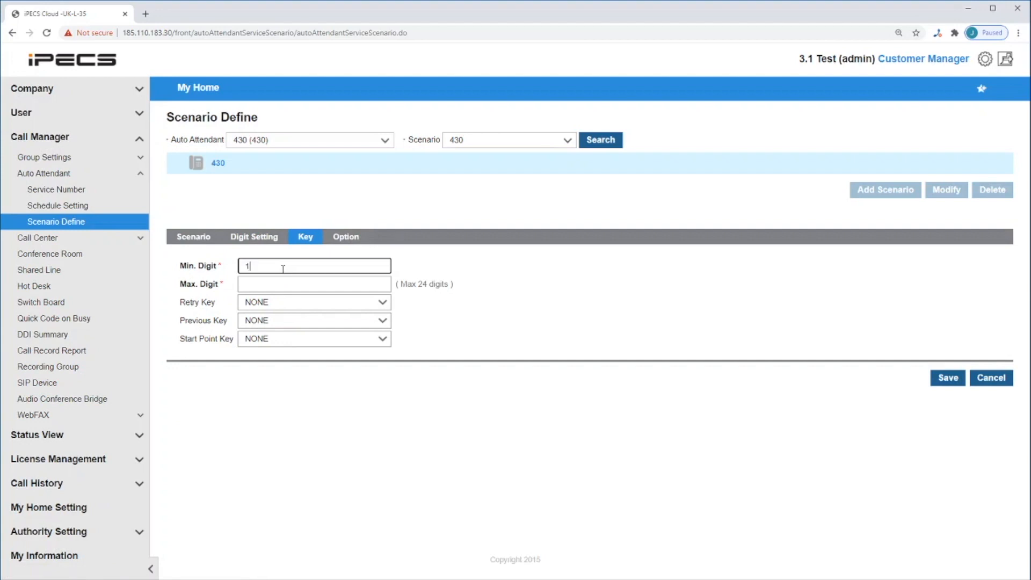
left_click(275, 286)
type("1")
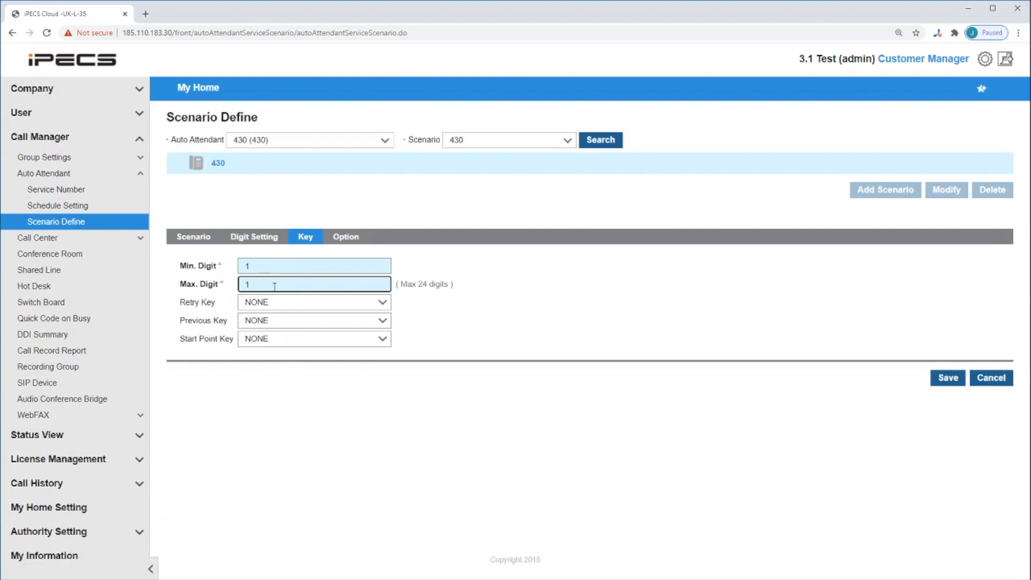
Step: Load blank - Cloud.wav as both the No Match and the No Input announcement of scenario 430
left_click(343, 235)
left_click(431, 266)
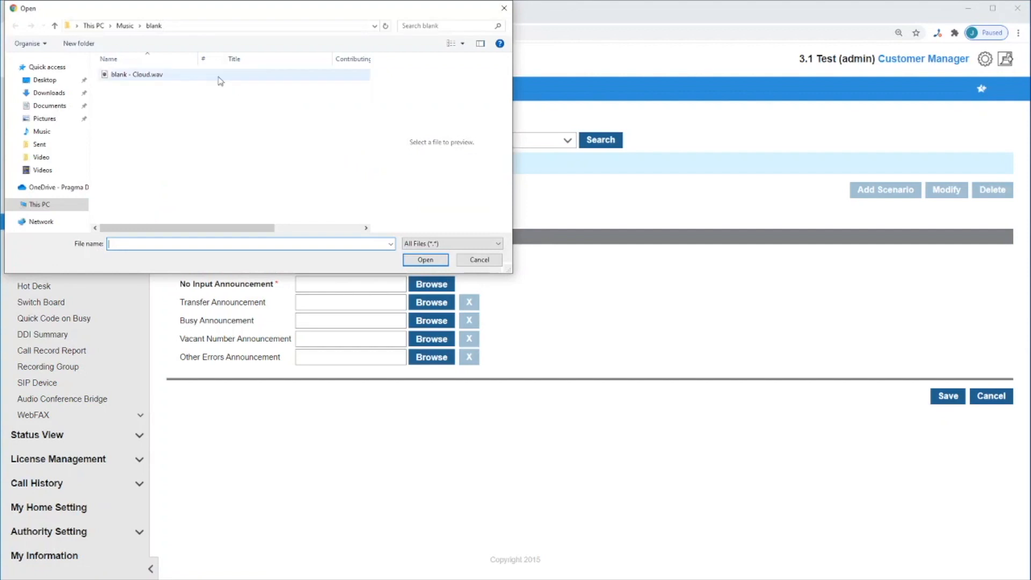
left_click(146, 75)
left_click(425, 261)
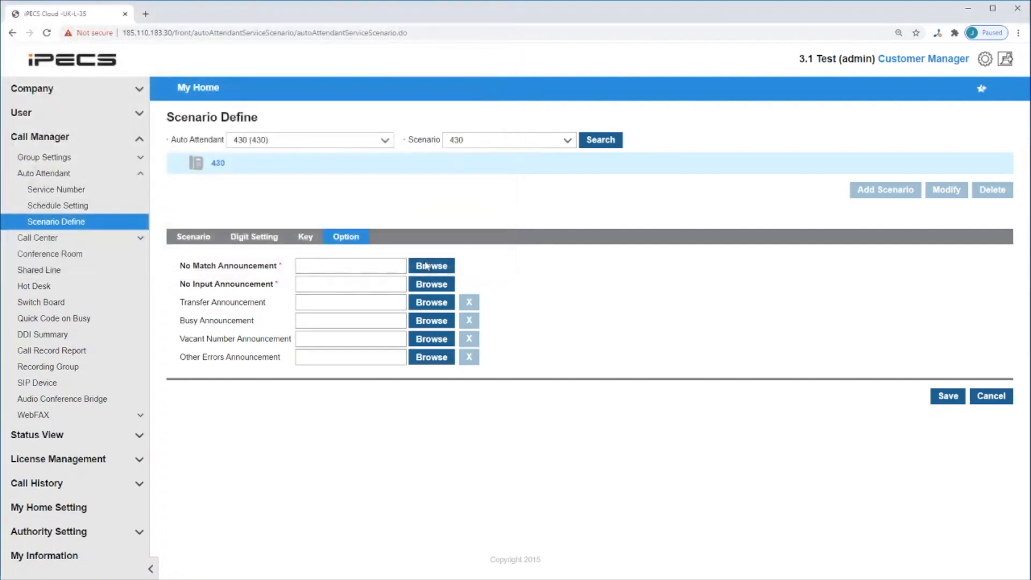
left_click(430, 287)
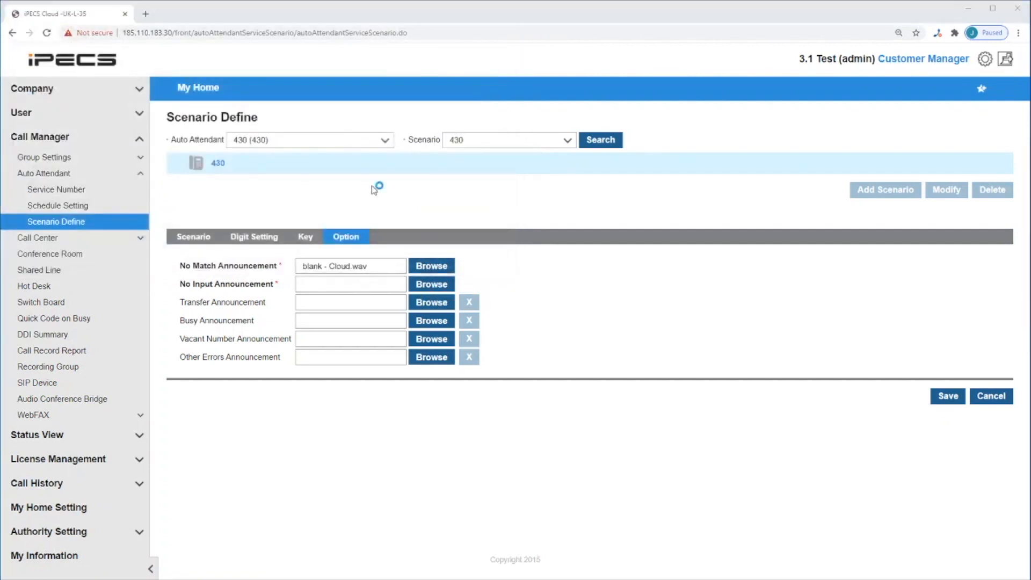
left_click(162, 75)
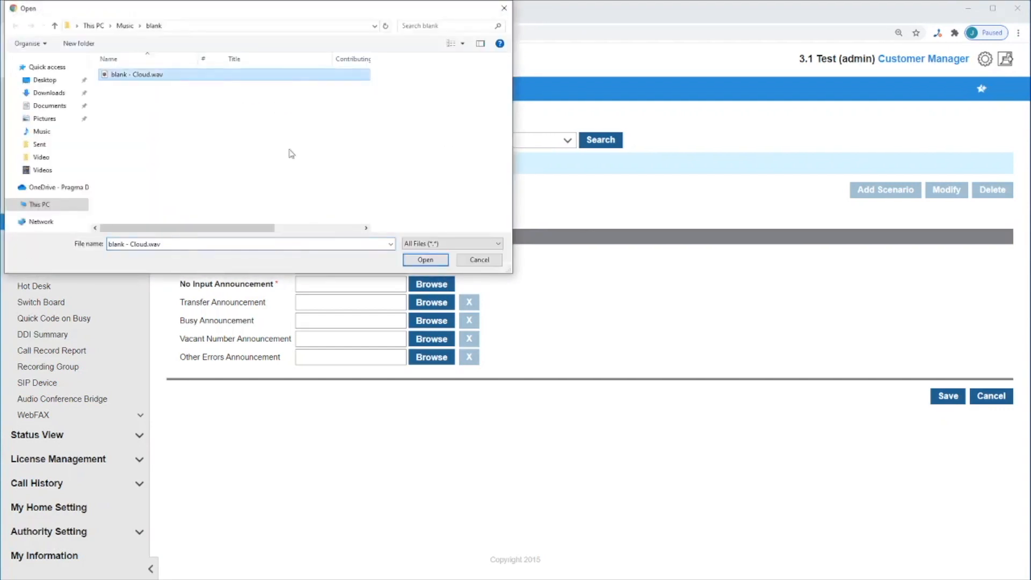
left_click(425, 260)
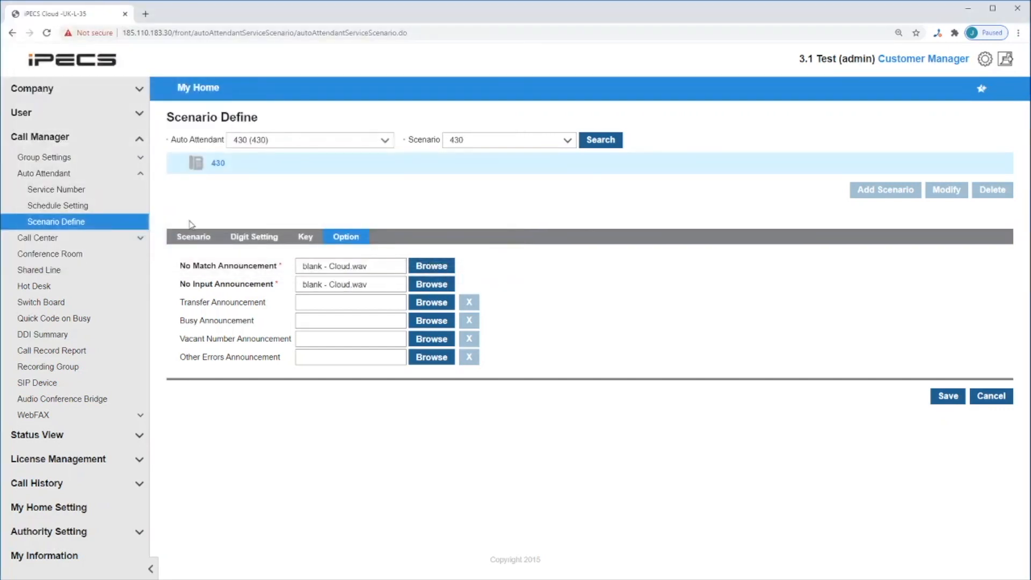
Step: Return to scenario 430's general settings and set its repeat count to 1
left_click(192, 237)
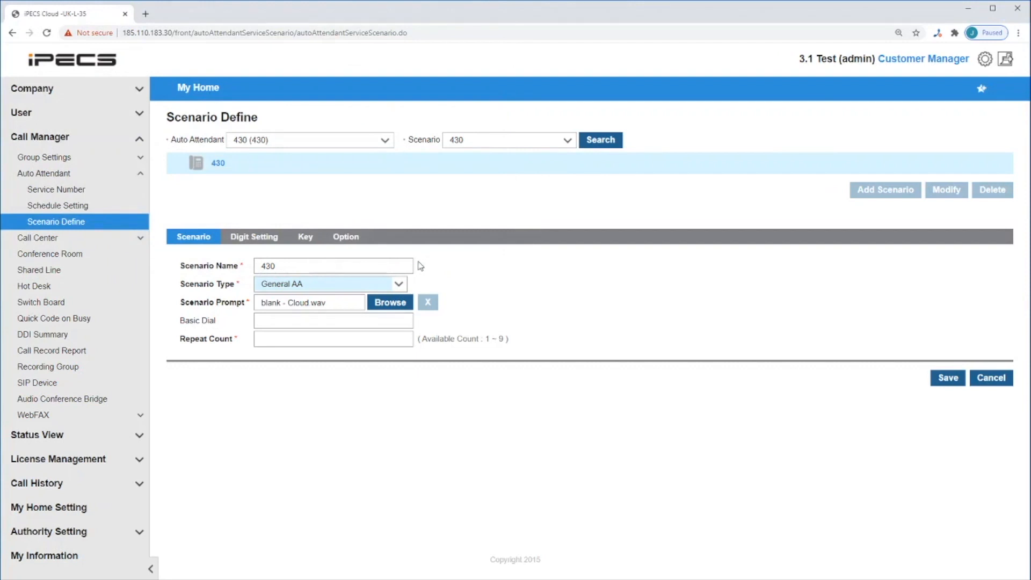
left_click(276, 342)
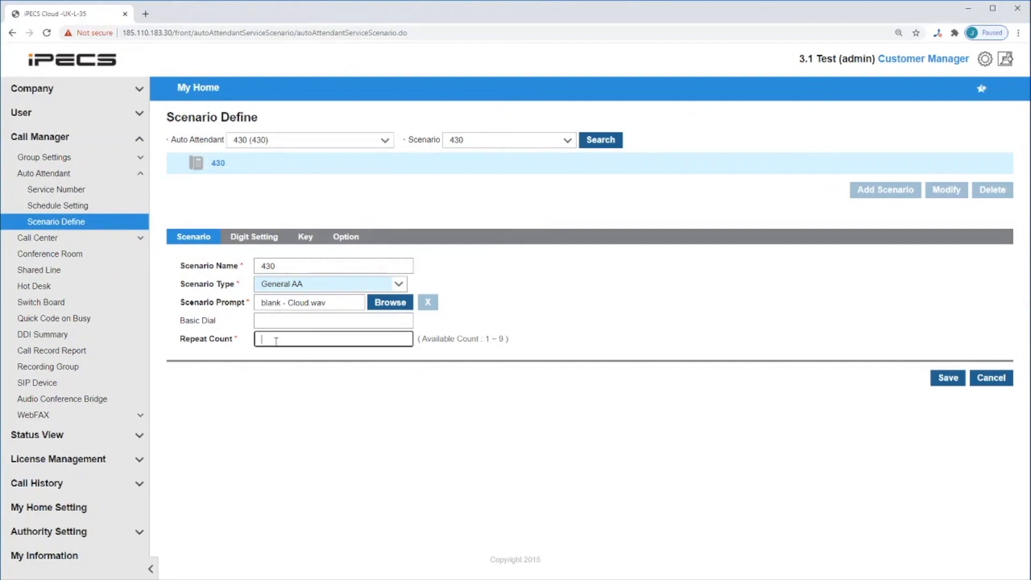
type("1")
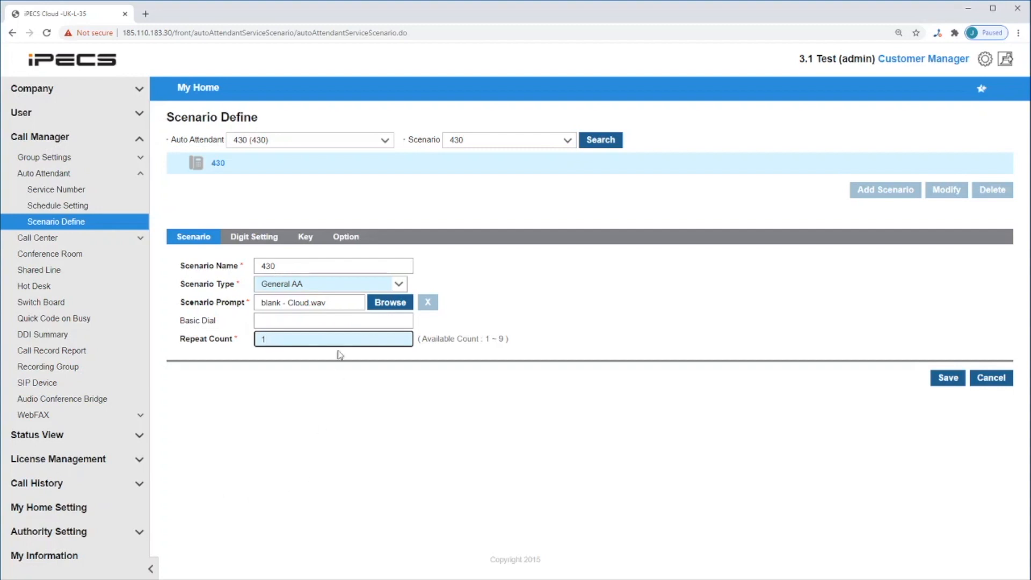
left_click(306, 319)
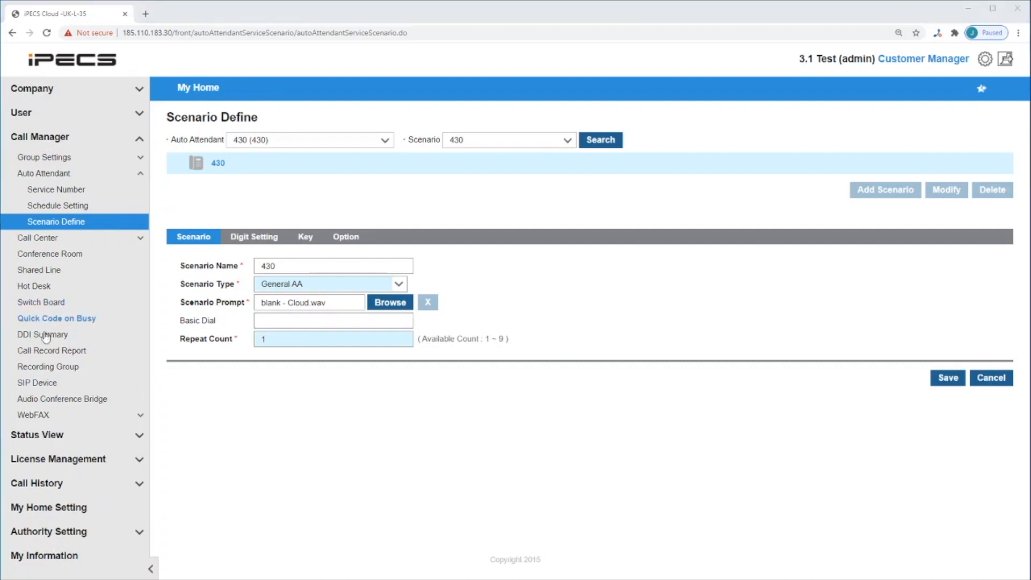
Step: Change scenario 430's type to Basic Dial and enter 100 as the basic dial number
left_click(333, 285)
left_click(302, 327)
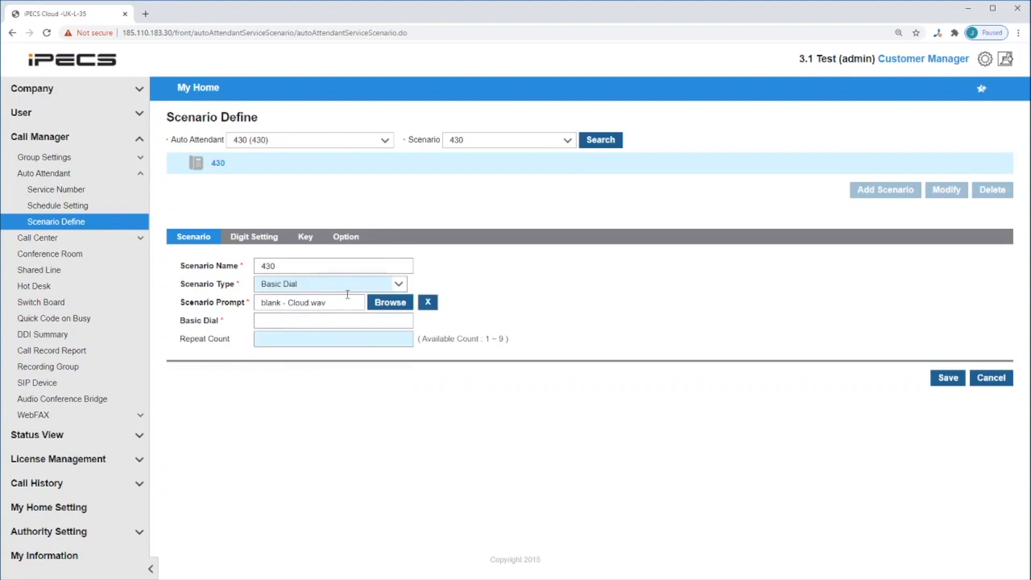
left_click(310, 319)
type("100")
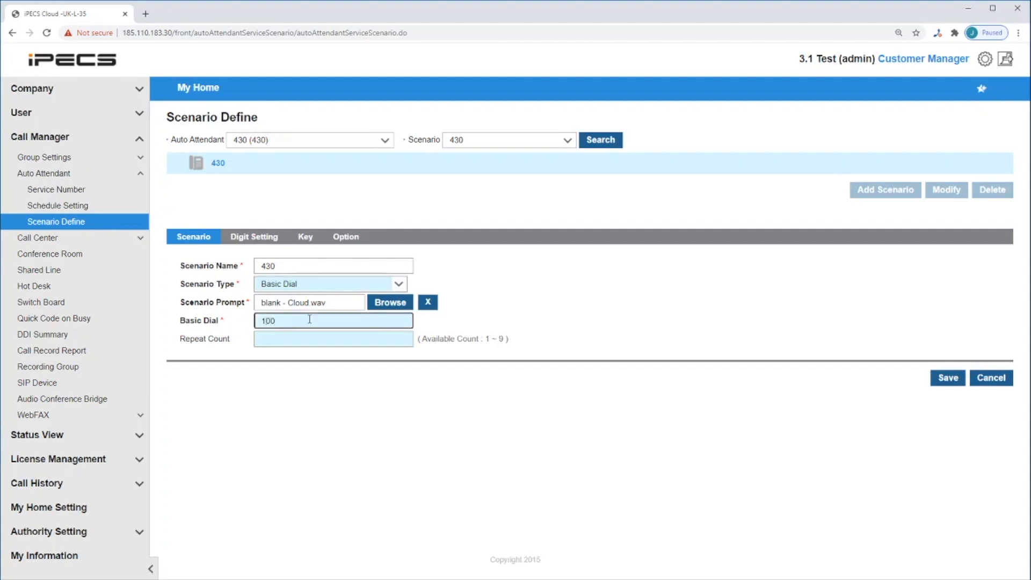
Step: Switch scenario 430's type to Announce and from there to Dial by Partial Name Search
left_click(330, 289)
left_click(318, 340)
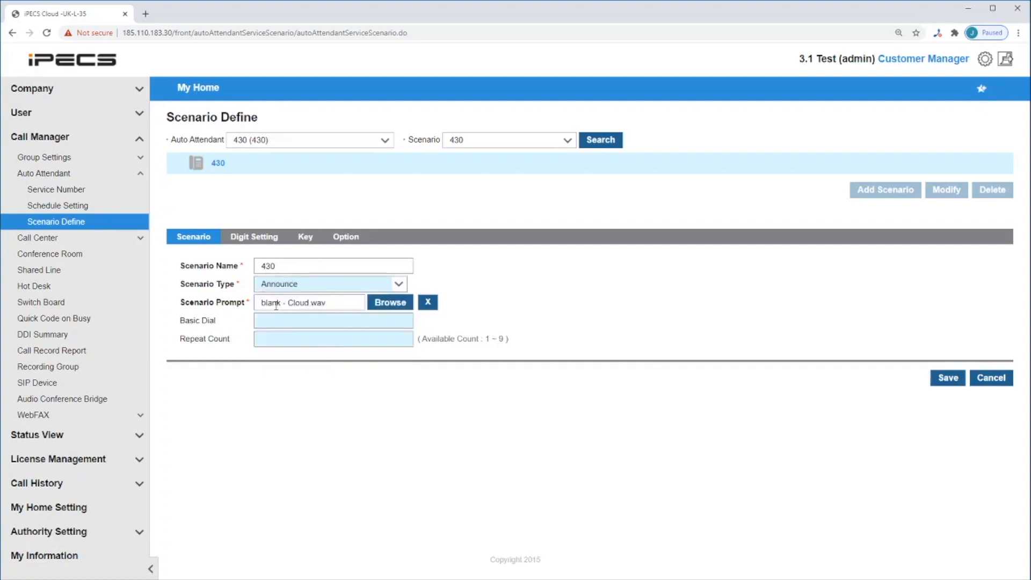
left_click(322, 288)
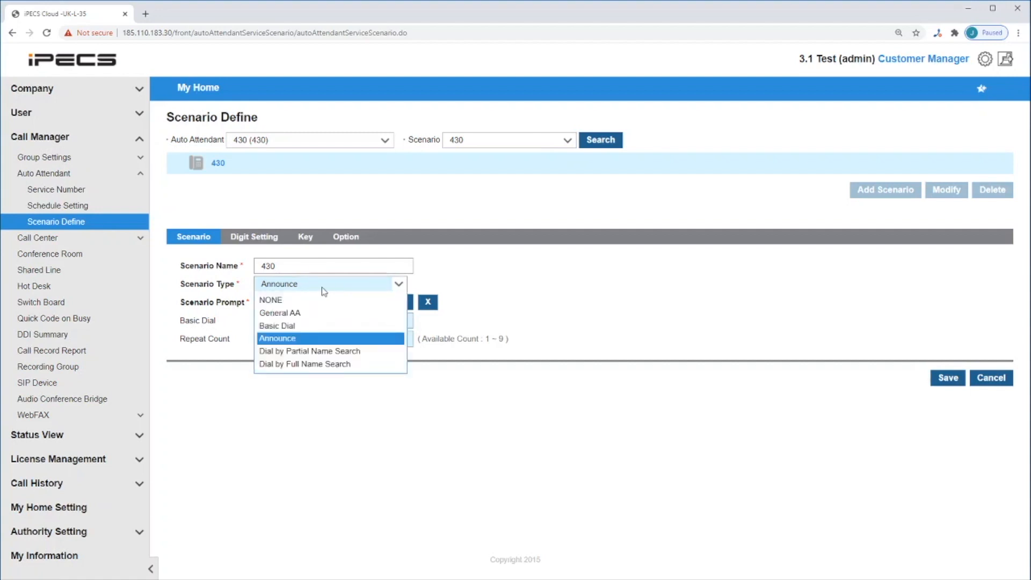
left_click(310, 354)
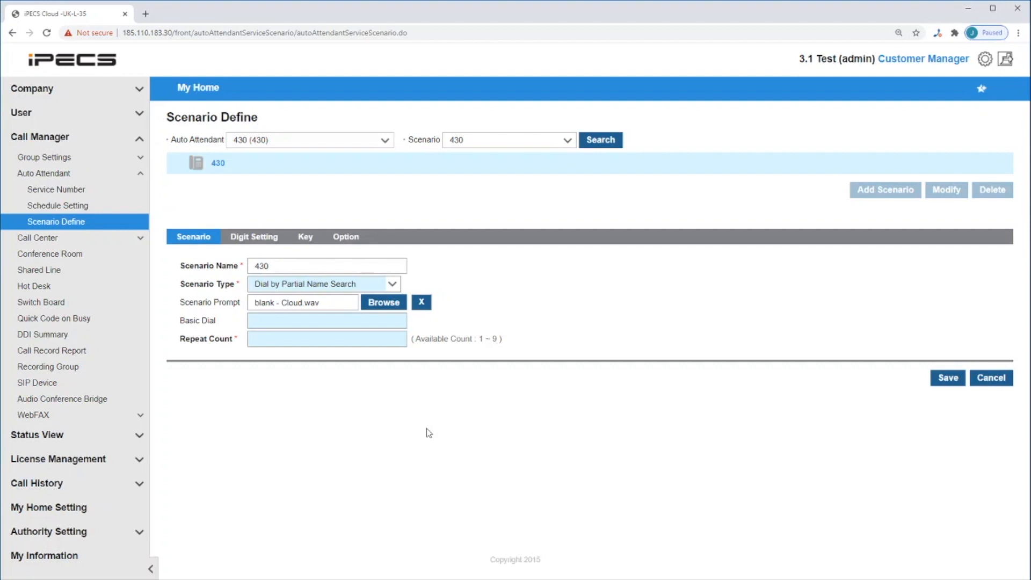
Step: Set scenario 430's type to Dial by Full Name Search and show its announcement options
left_click(382, 290)
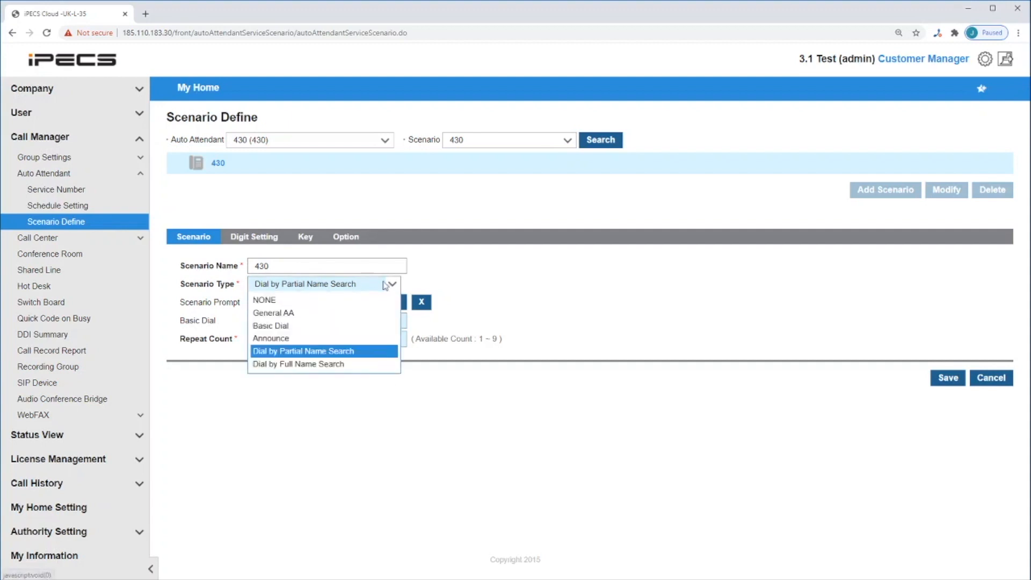
left_click(349, 364)
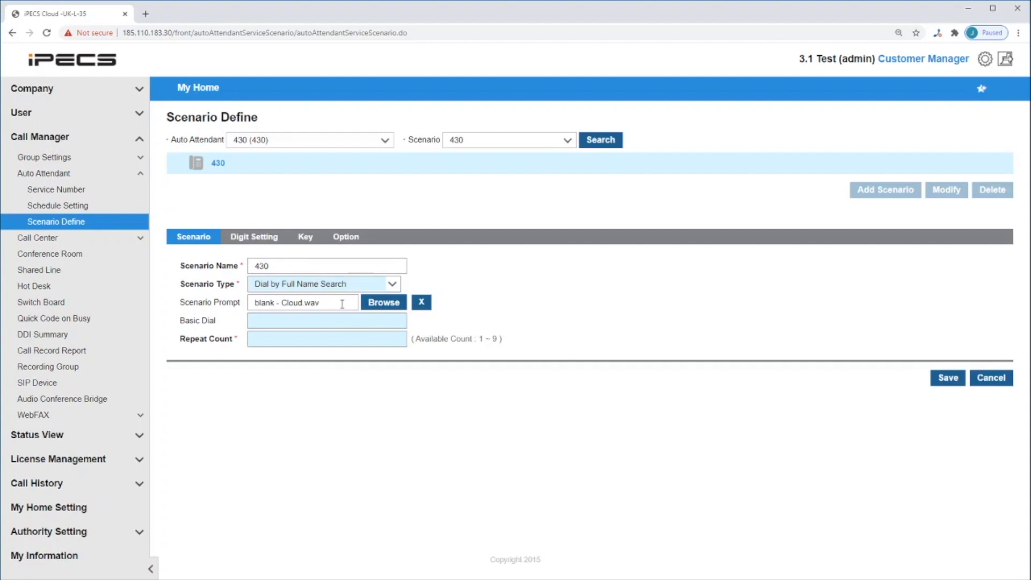
left_click(312, 340)
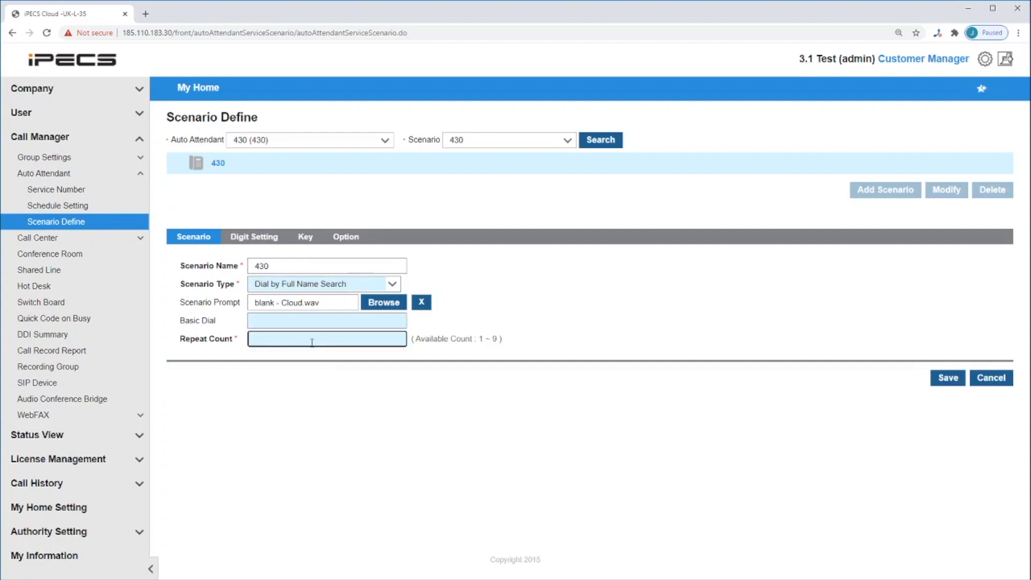
left_click(356, 238)
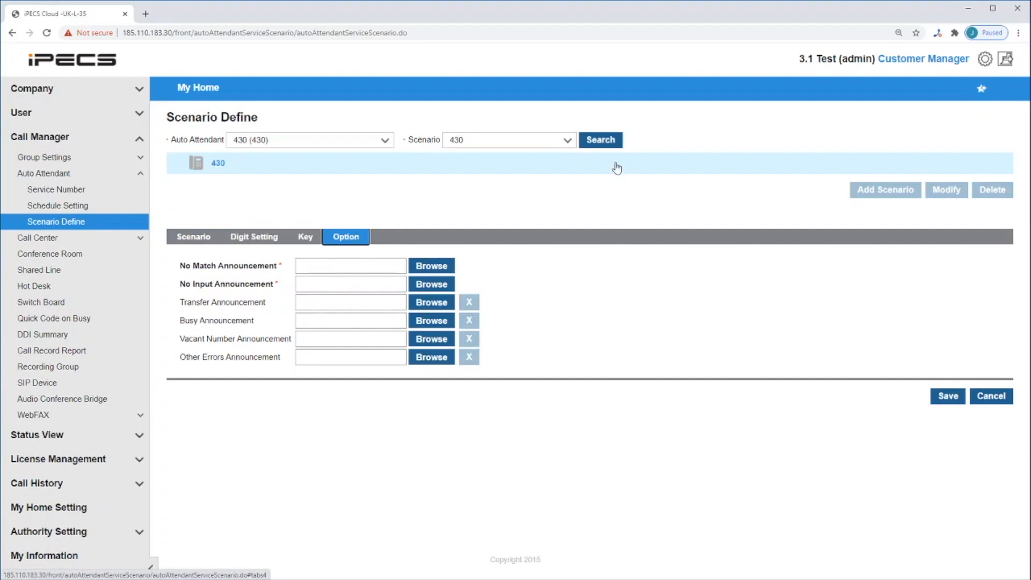
Step: Find the scenario "430 tuesday-friday" of auto attendant 430 in Scenario Define
left_click(567, 140)
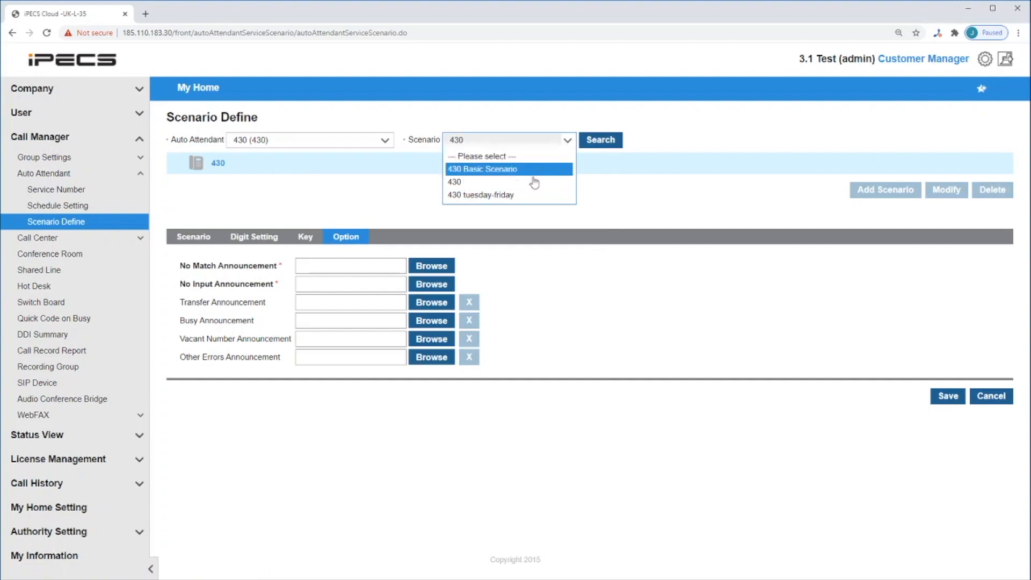
left_click(526, 195)
left_click(600, 142)
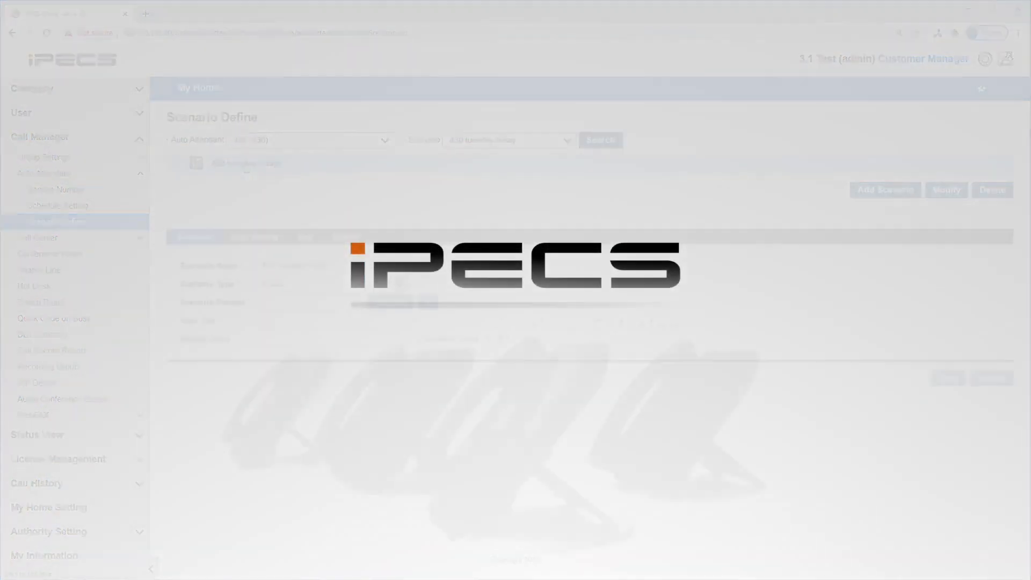